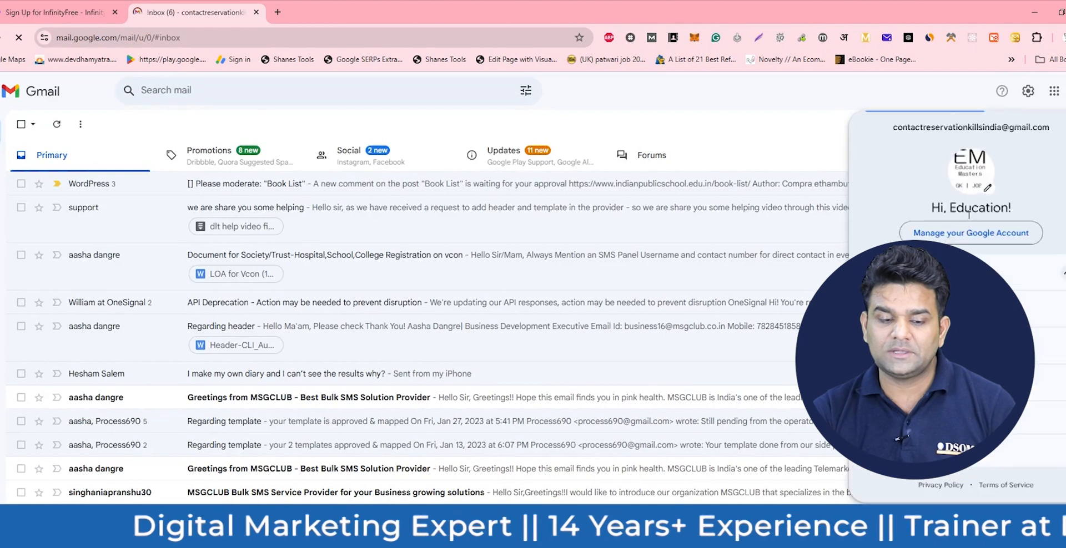
# - Copy the second Gmail account's address from its account panel into InfinityFree's Email address field
pyautogui.click(966, 345)
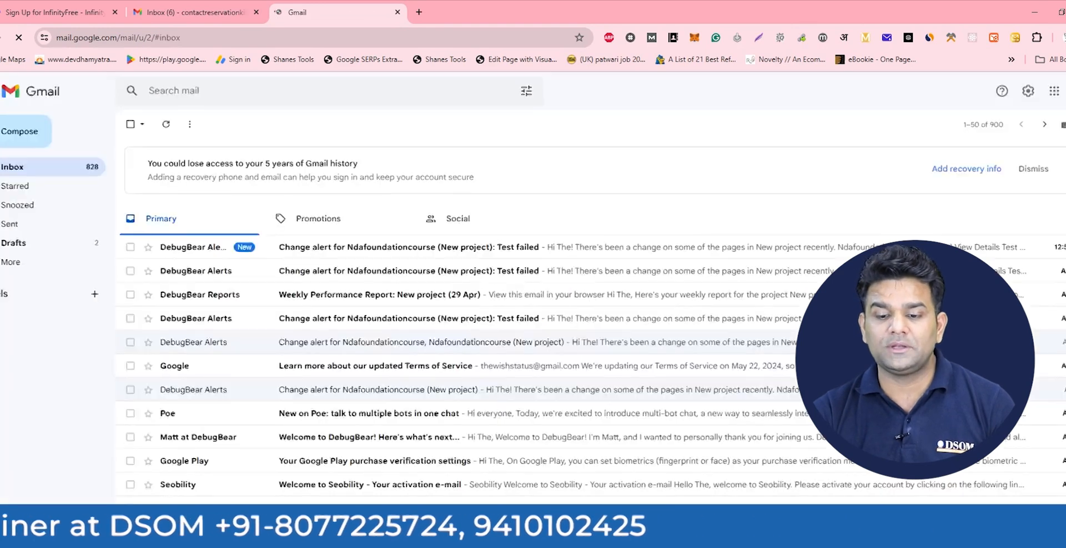
pyautogui.click(1063, 90)
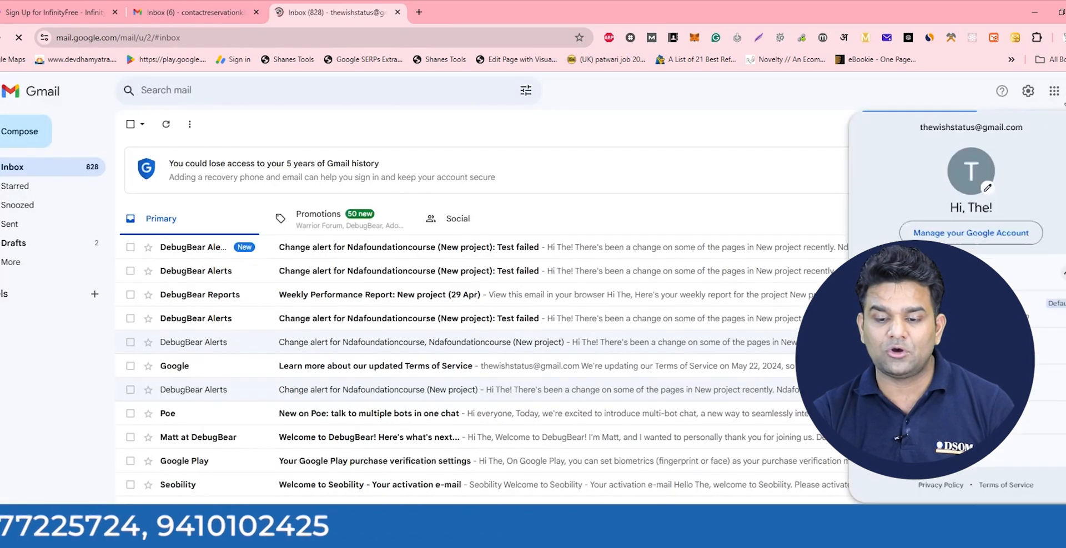
pyautogui.moveTo(919, 127); pyautogui.dragTo(1024, 128)
pyautogui.hotkey('ctrl', 'c')
pyautogui.click(55, 12)
pyautogui.hotkey('ctrl', 'v')
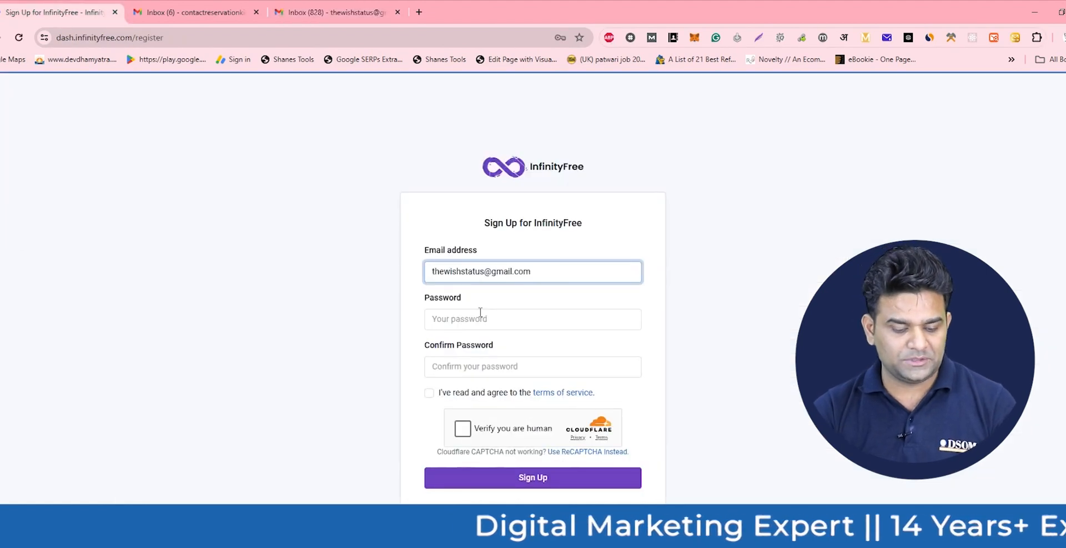
# - Enter the account password and confirm it in the second password field
pyautogui.click(481, 318)
pyautogui.write('1')
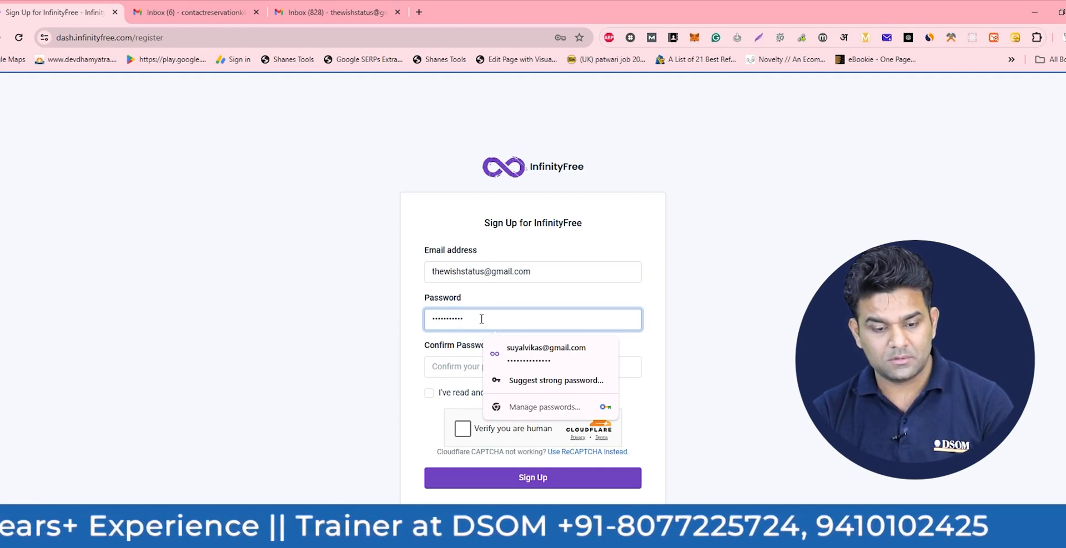
pyautogui.write('1')
pyautogui.press('Tab')
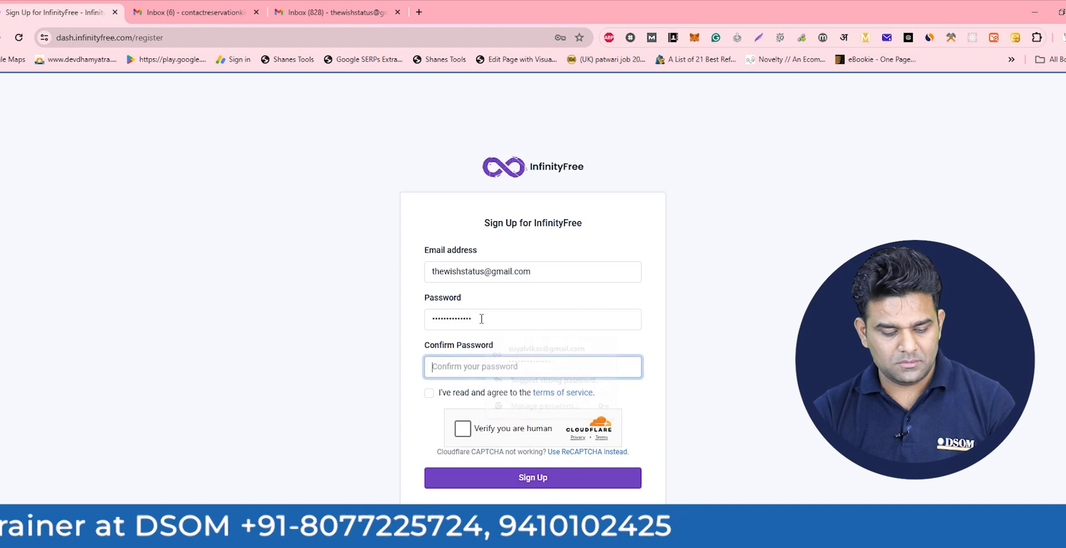
pyautogui.write('11')
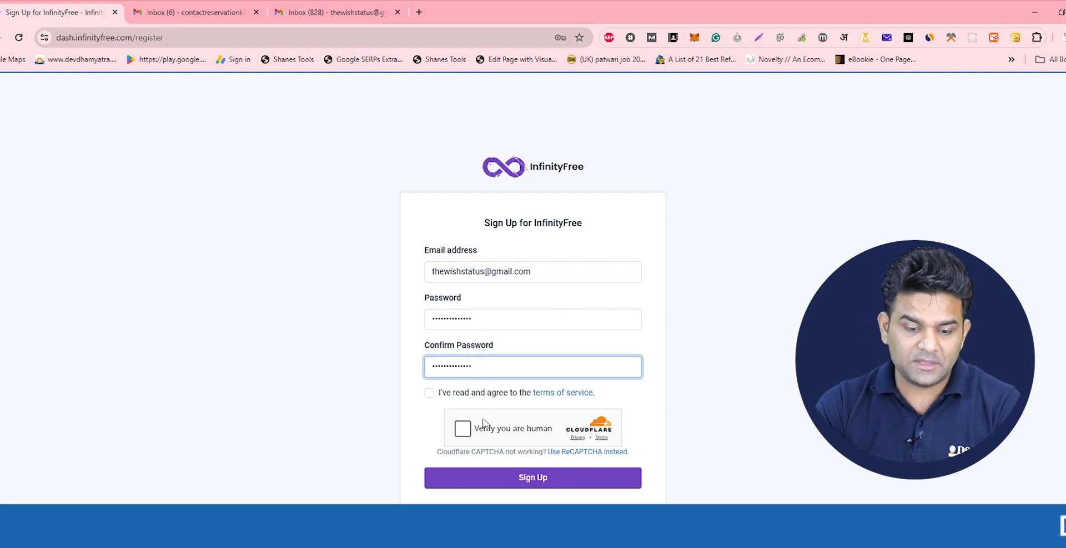
# - Pass the Cloudflare check, accept the terms of service and submit the sign-up form
pyautogui.click(463, 429)
pyautogui.click(428, 394)
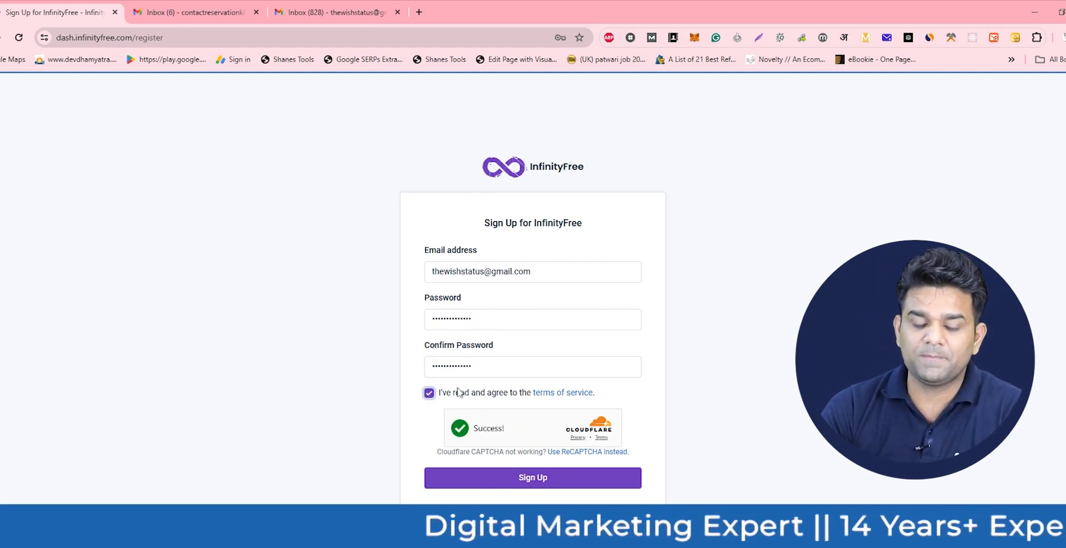
pyautogui.click(532, 480)
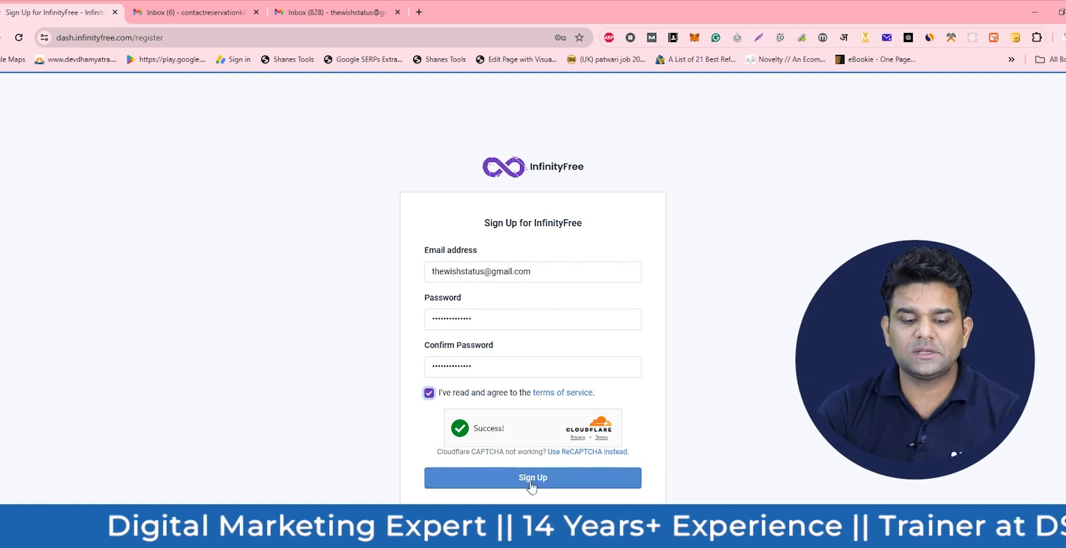
pyautogui.click(531, 481)
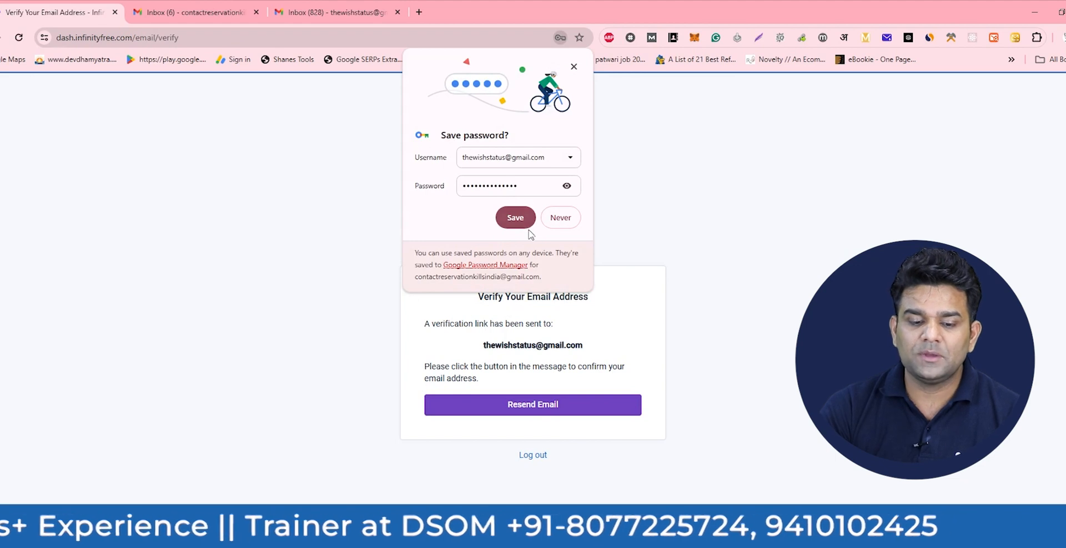
# - Save the password in Chrome, then verify the address from InfinityFree's Gmail message
pyautogui.click(525, 227)
pyautogui.click(334, 13)
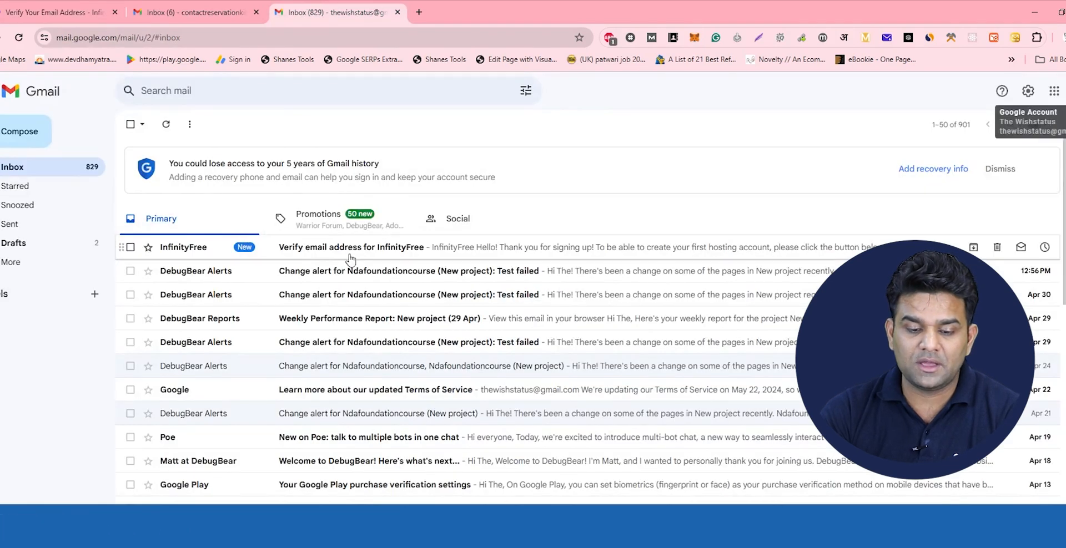
pyautogui.click(358, 253)
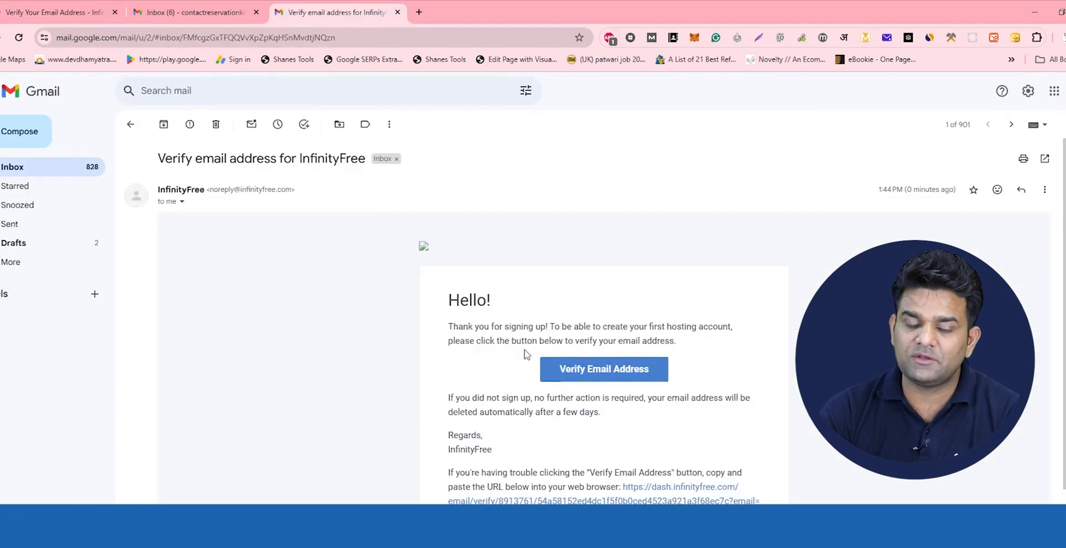
pyautogui.click(590, 364)
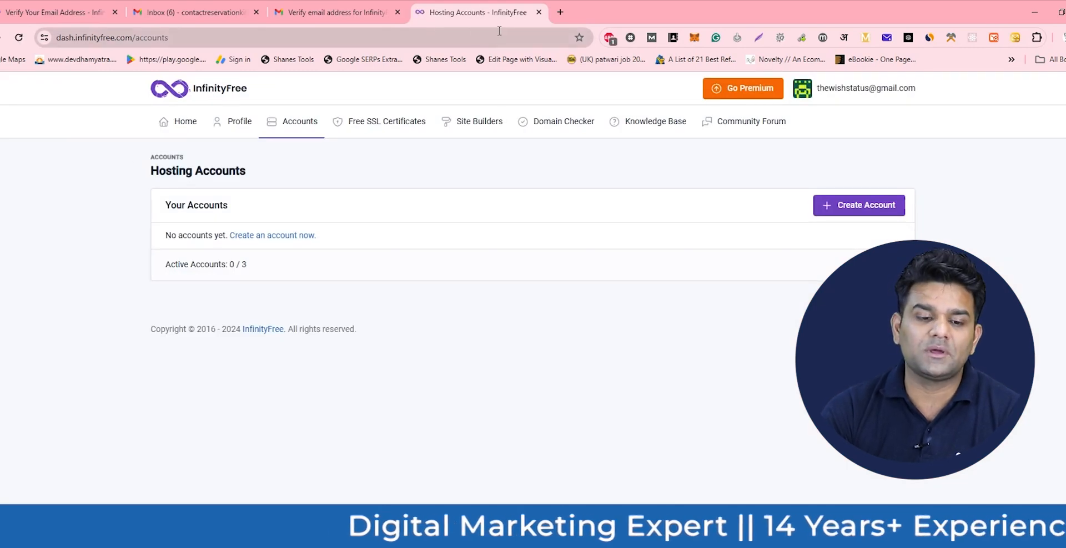
# - Close the old verification tab and return to the Hosting Accounts dashboard
pyautogui.click(362, 5)
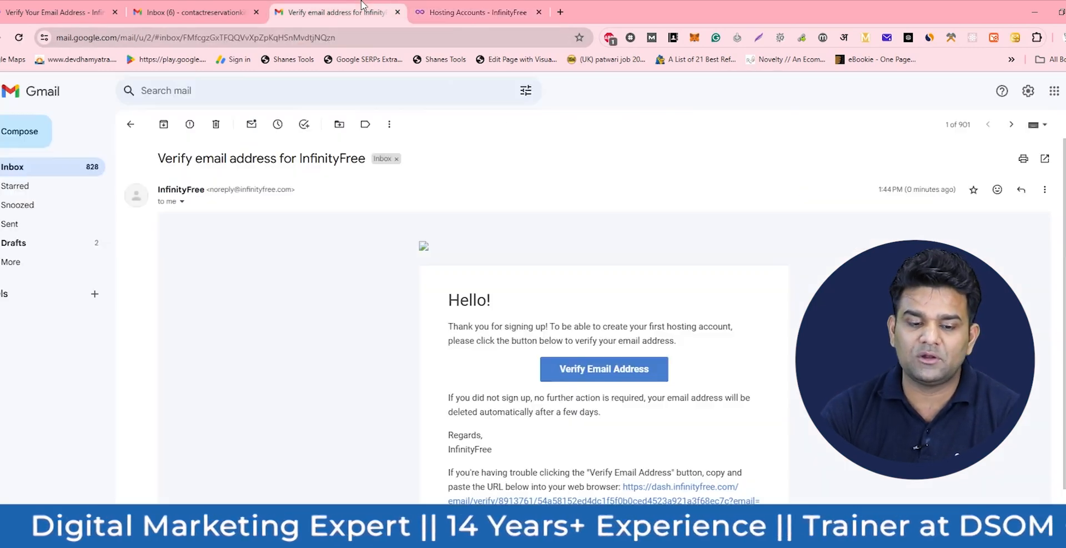
pyautogui.click(45, 9)
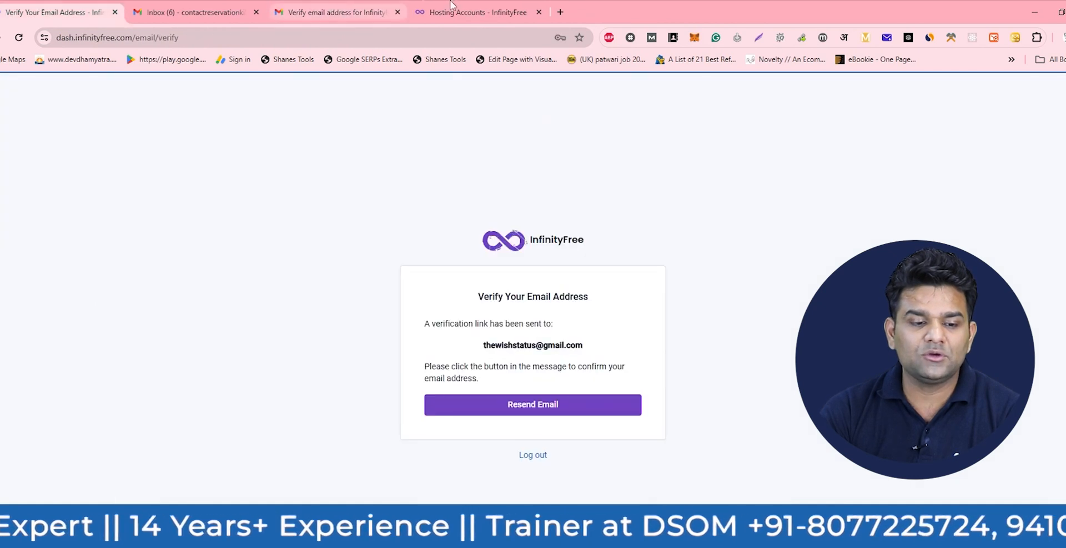
pyautogui.click(116, 13)
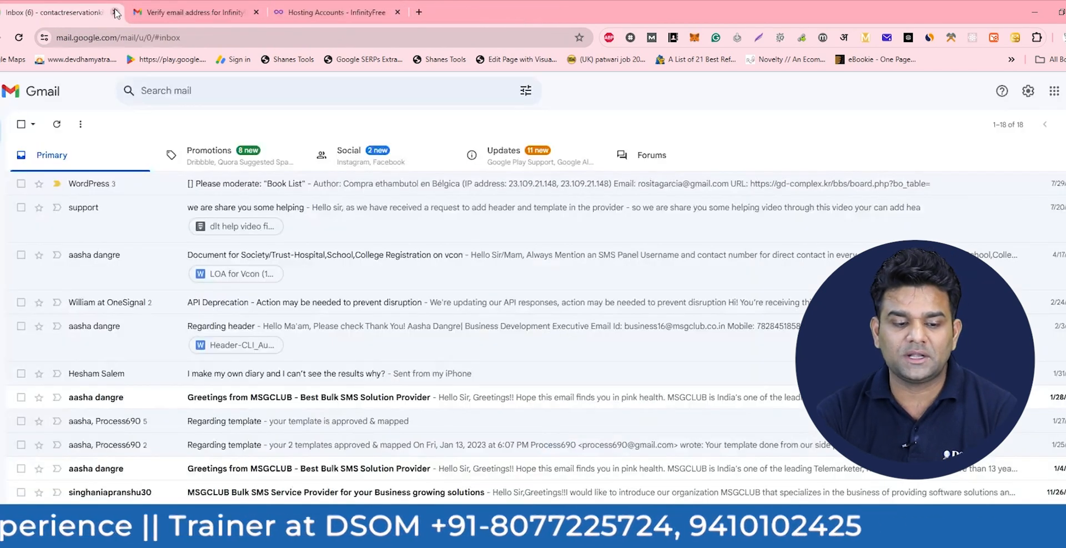
pyautogui.click(222, 11)
pyautogui.click(318, 10)
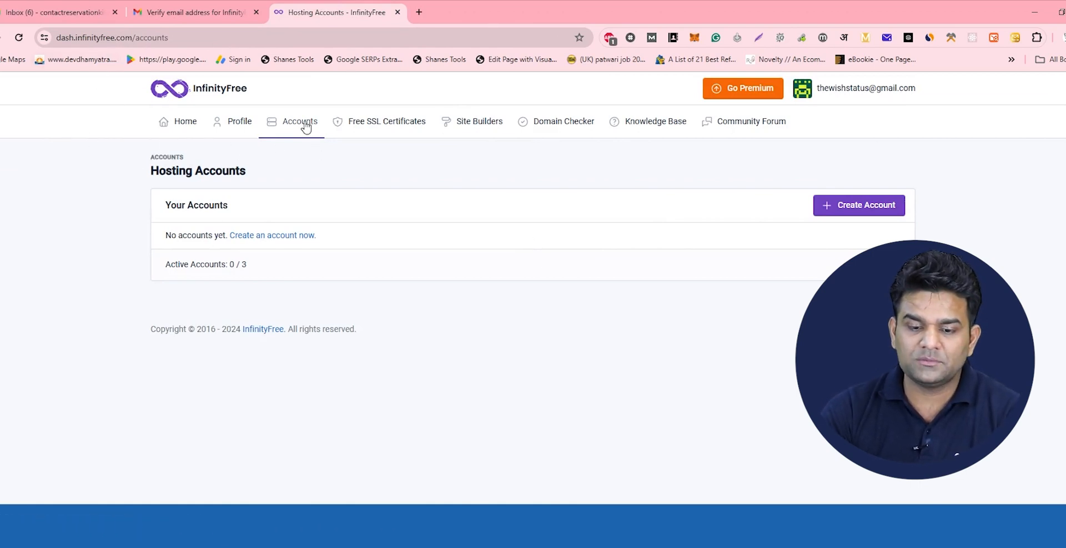
# - Refresh the Hosting Accounts page and start creating a new hosting account
pyautogui.click(195, 122)
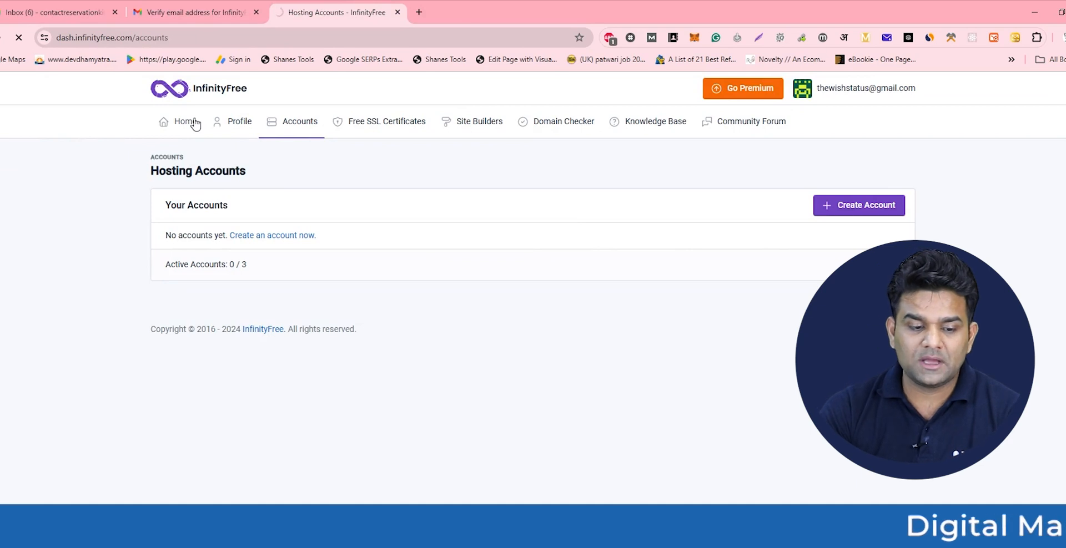
pyautogui.click(863, 214)
pyautogui.click(841, 212)
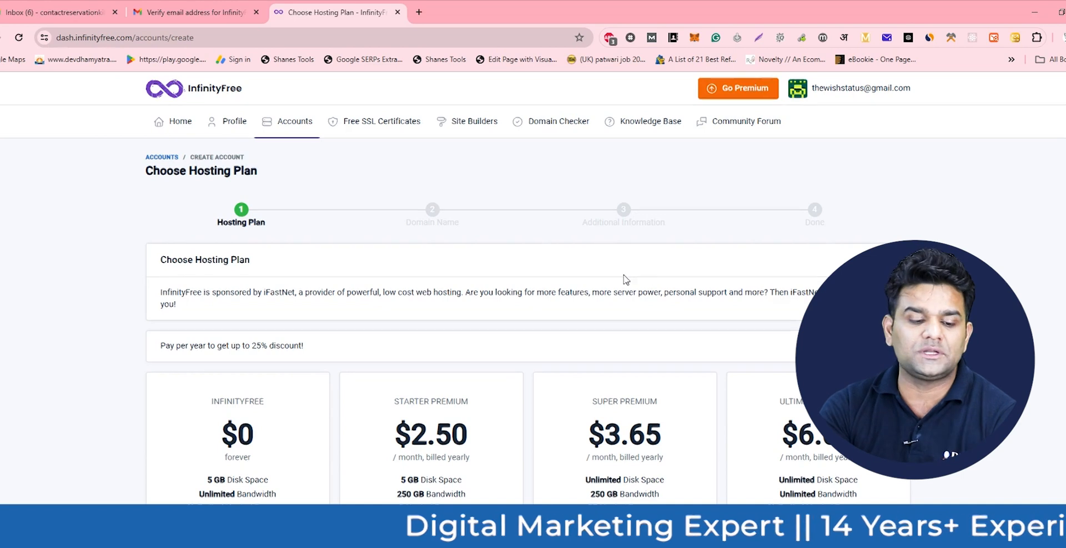
# - Highlight the free plan's 5 GB disk space, unlimited bandwidth and unlimited hosted domains
pyautogui.scroll(-3, 345, 280)
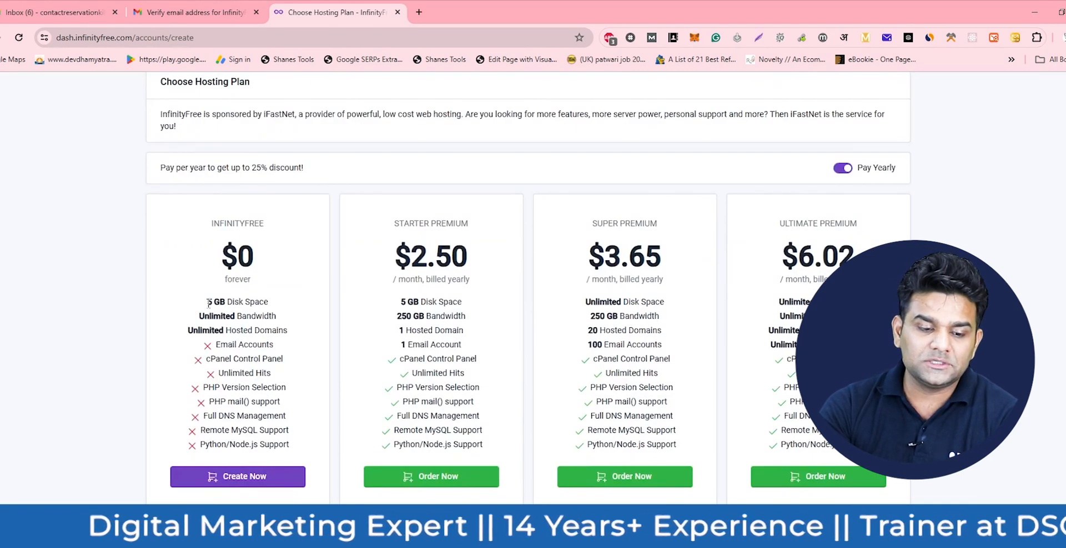
pyautogui.moveTo(208, 302); pyautogui.dragTo(284, 306)
pyautogui.moveTo(205, 316); pyautogui.dragTo(261, 316)
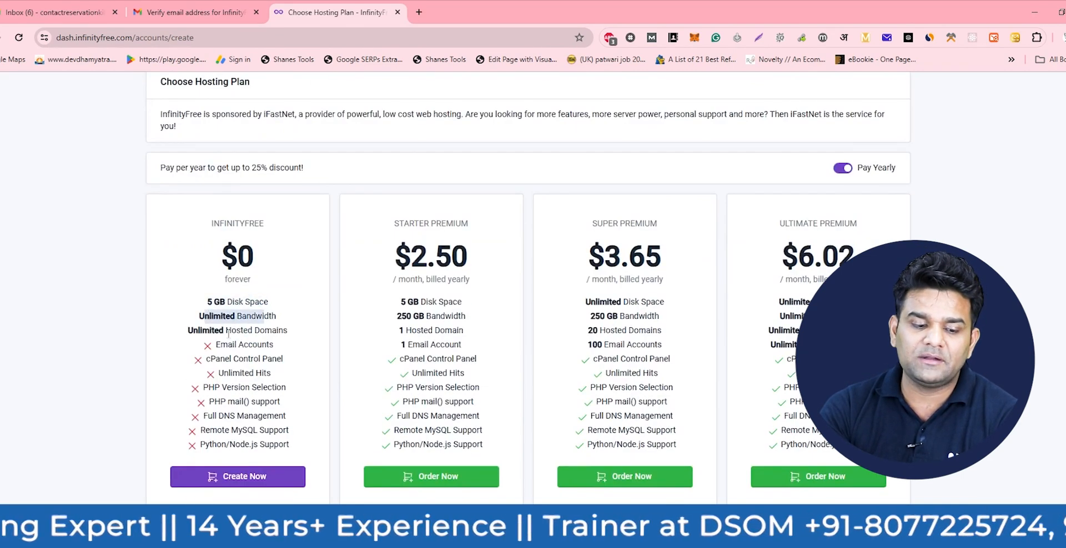
pyautogui.moveTo(179, 334); pyautogui.dragTo(281, 335)
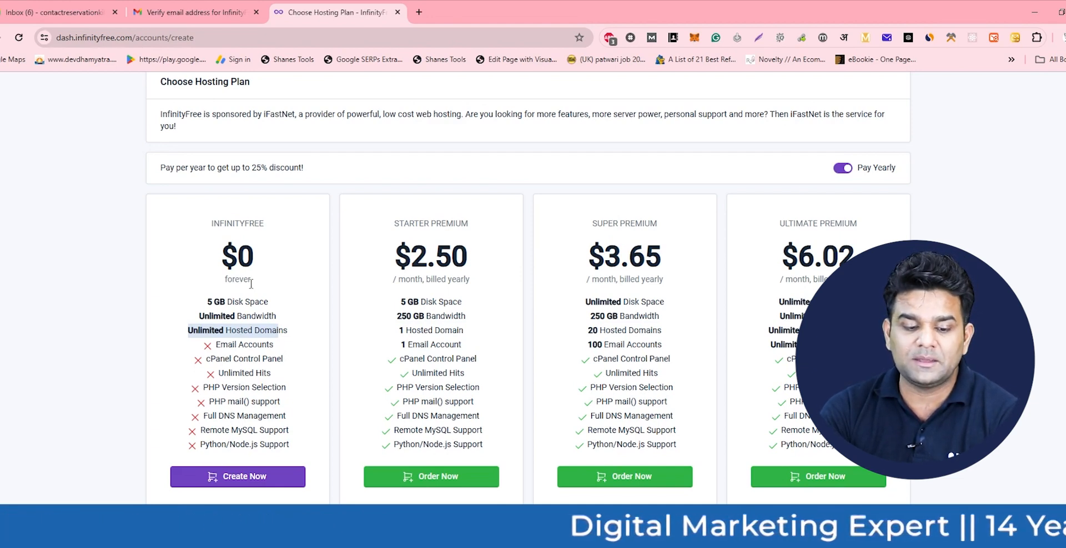
# - Choose the free InfinityFree plan and enter the subdomain digitalmarketingtips
pyautogui.click(251, 478)
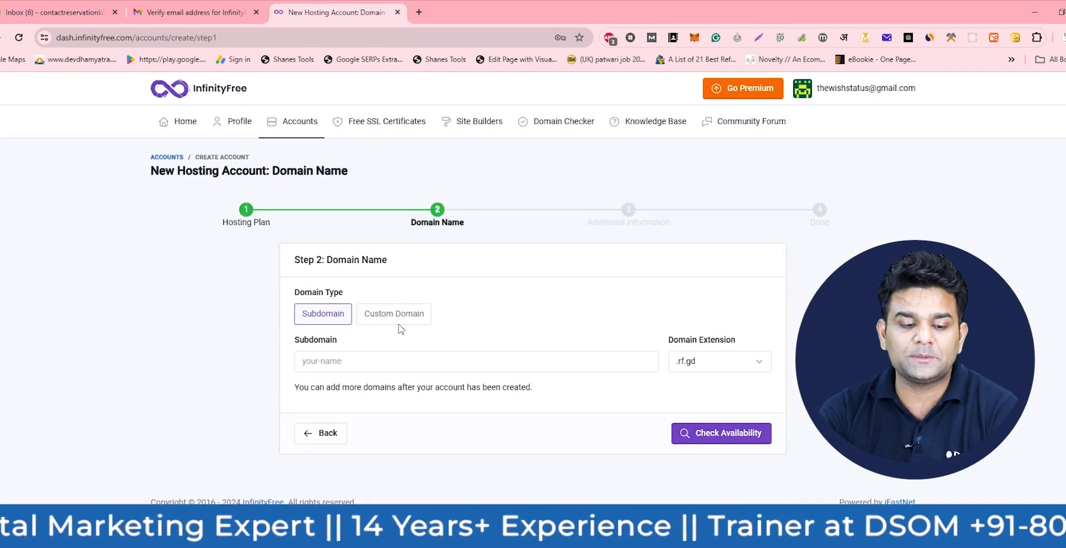
pyautogui.click(367, 360)
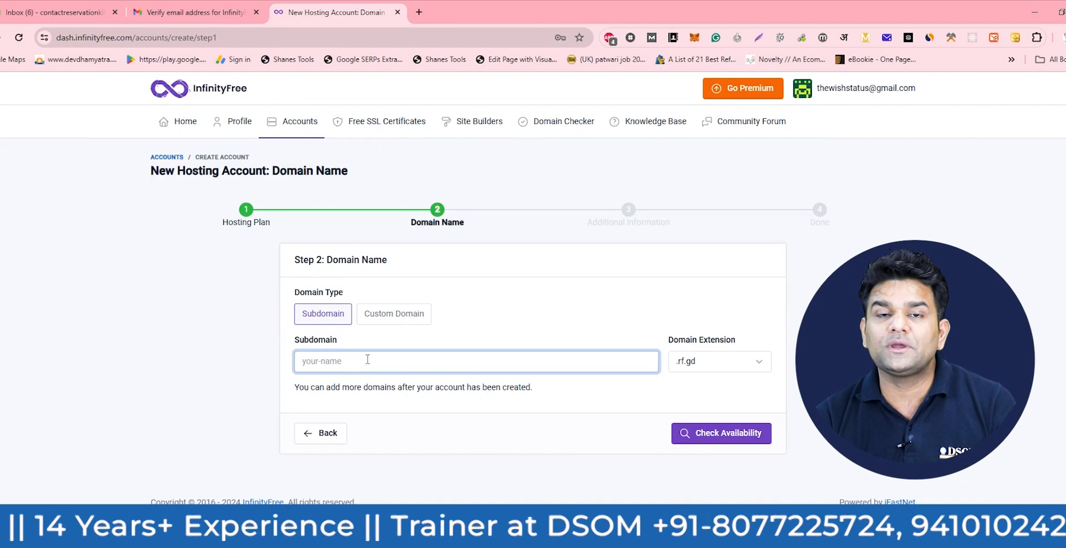
pyautogui.write('the')
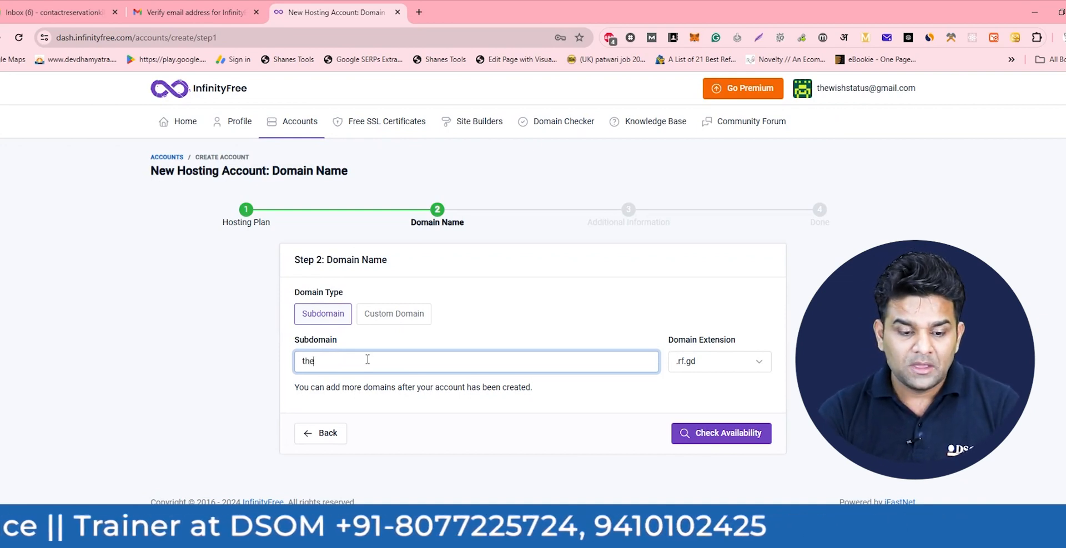
pyautogui.press('BackSpace')
pyautogui.press('BackSpace')
pyautogui.press('BackSpace')
pyautogui.write('Digitalmarketingtips')
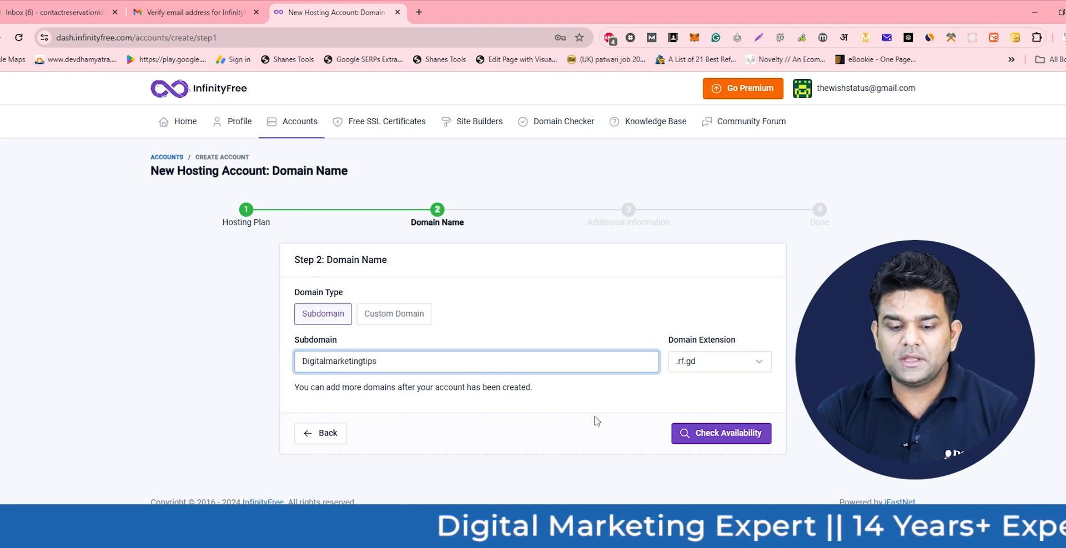
# - Select the .infinityfreeapp.com extension and check that the subdomain is available
pyautogui.click(727, 362)
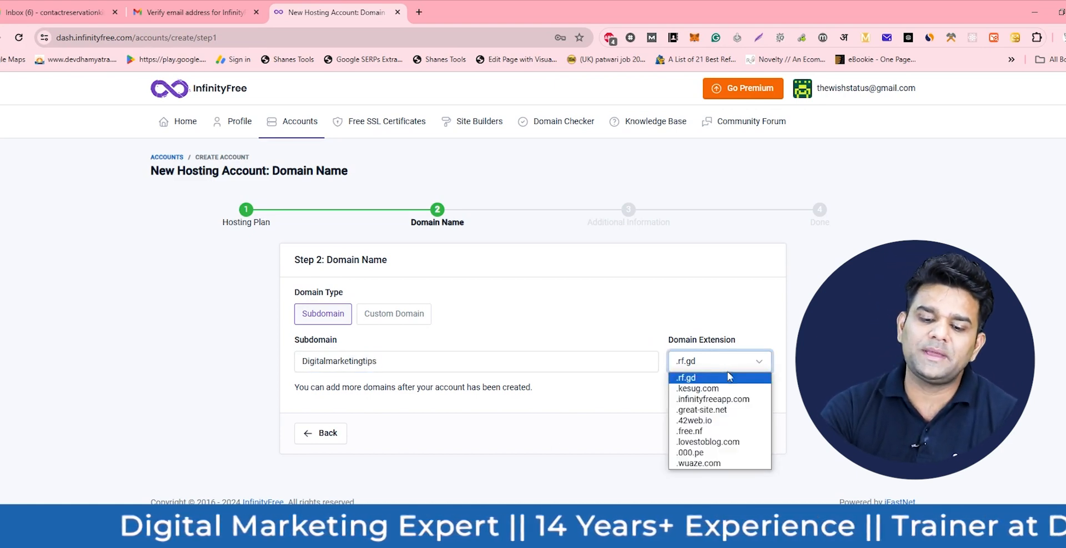
pyautogui.click(692, 403)
pyautogui.click(710, 362)
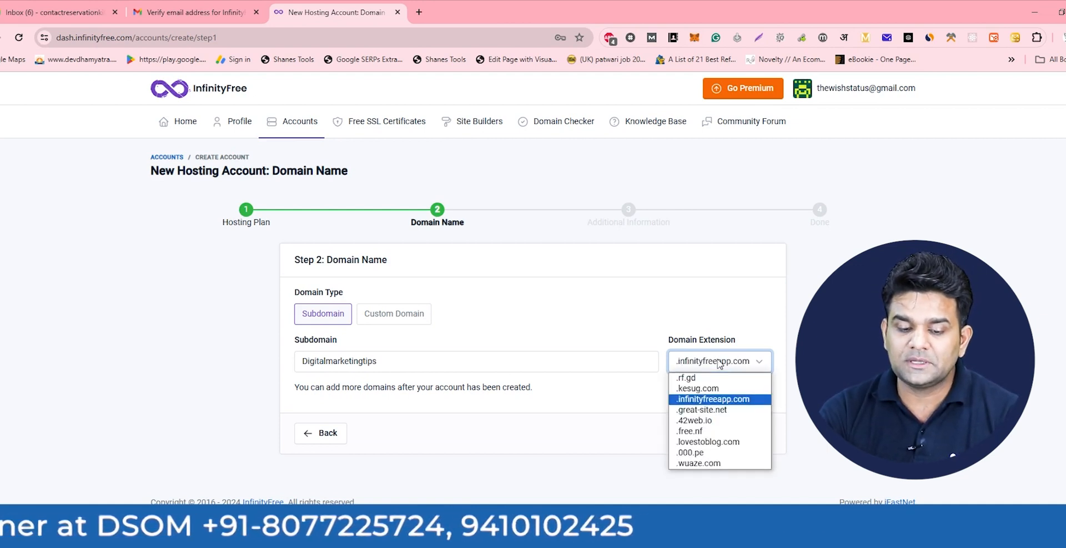
pyautogui.click(711, 402)
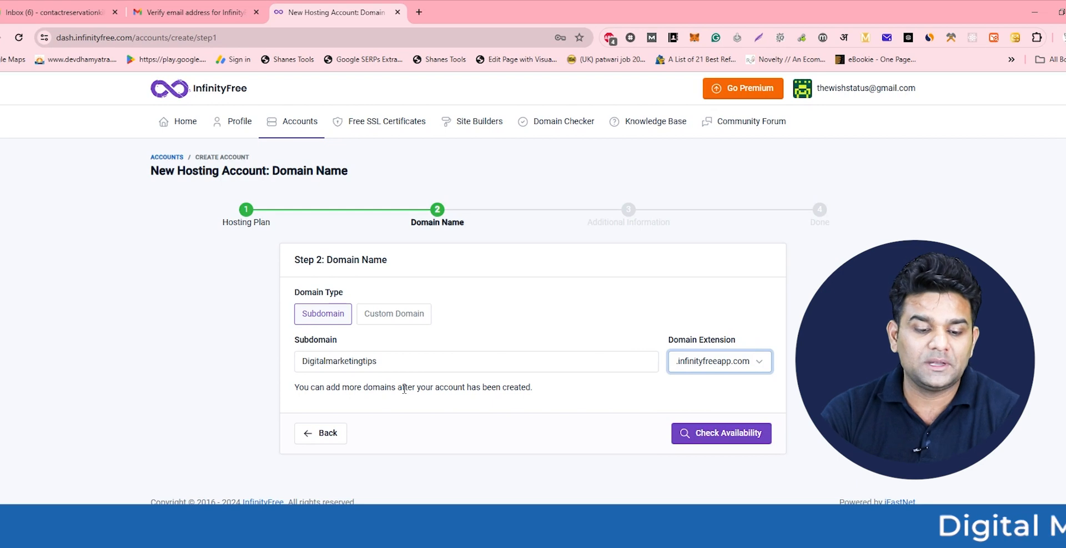
pyautogui.click(733, 438)
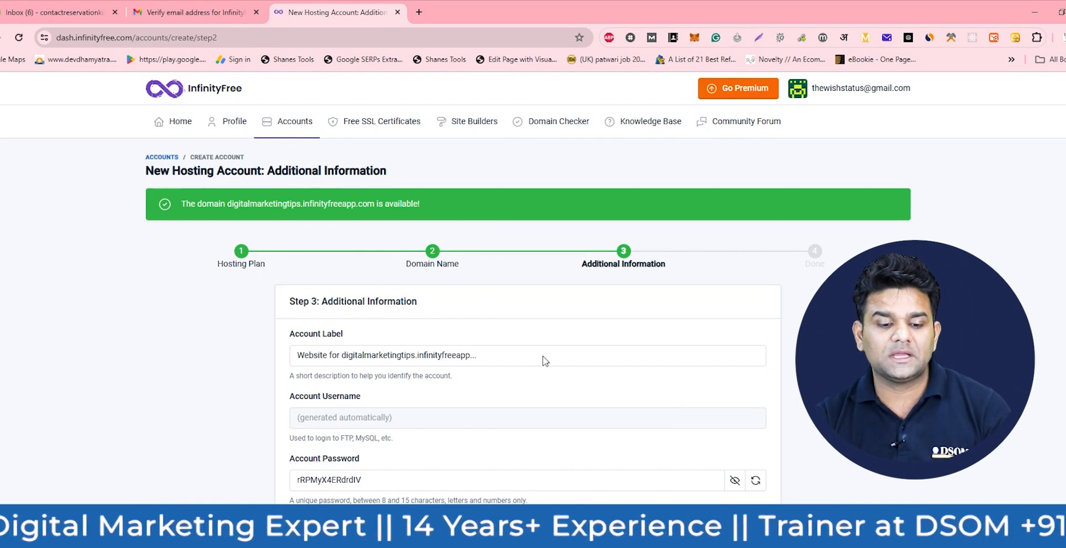
# - Copy the generated account password into a new Notepad window
pyautogui.scroll(-2, 383, 319)
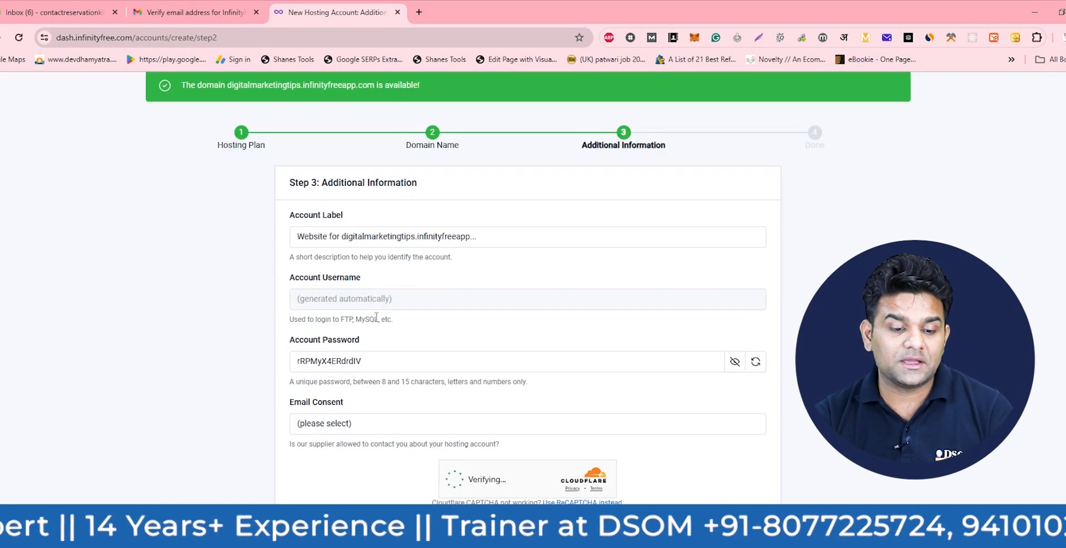
pyautogui.doubleClick(382, 365)
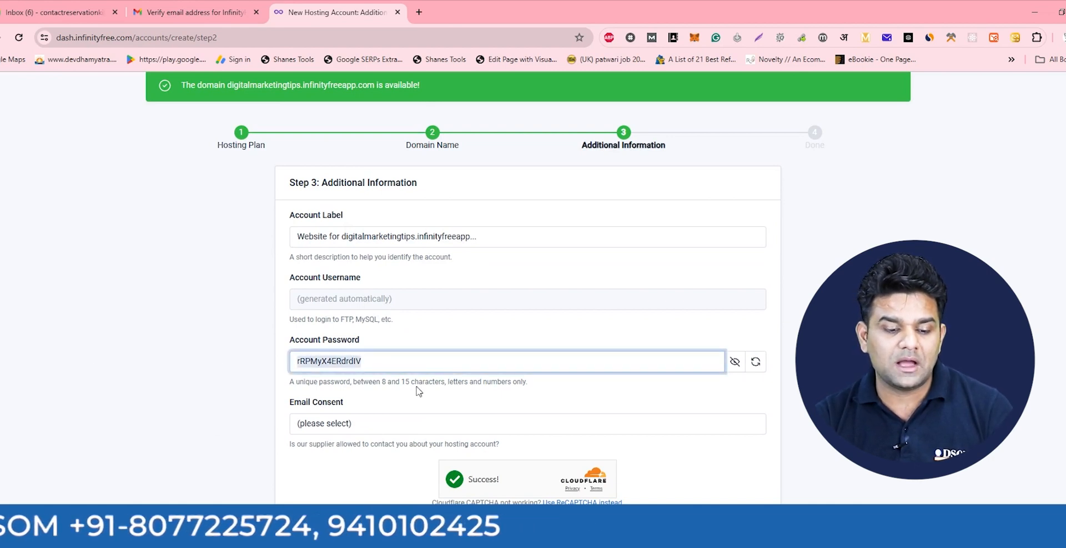
pyautogui.doubleClick(384, 361)
pyautogui.hotkey('ctrl', 'c')
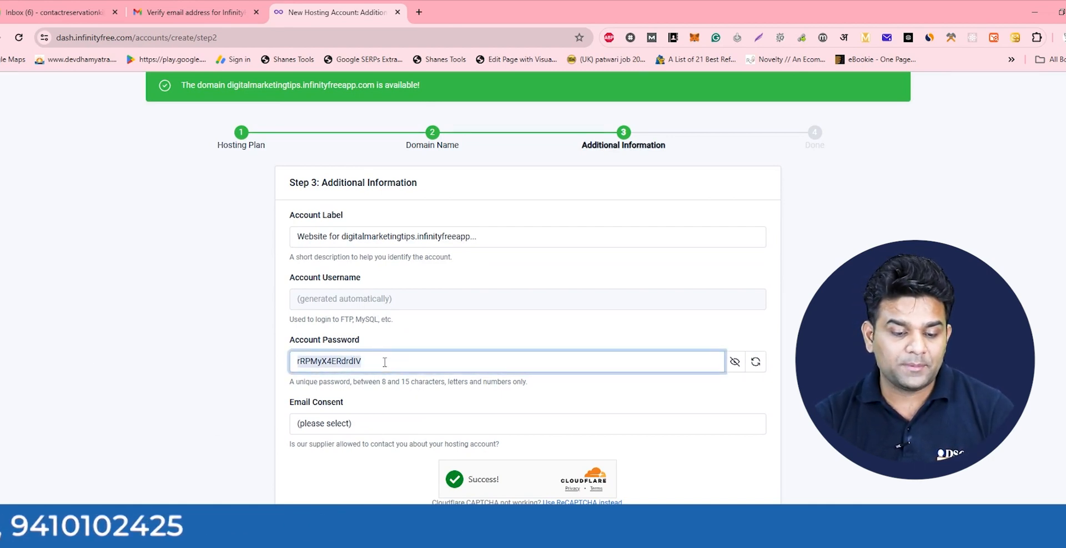
pyautogui.press('super')
pyautogui.write('note')
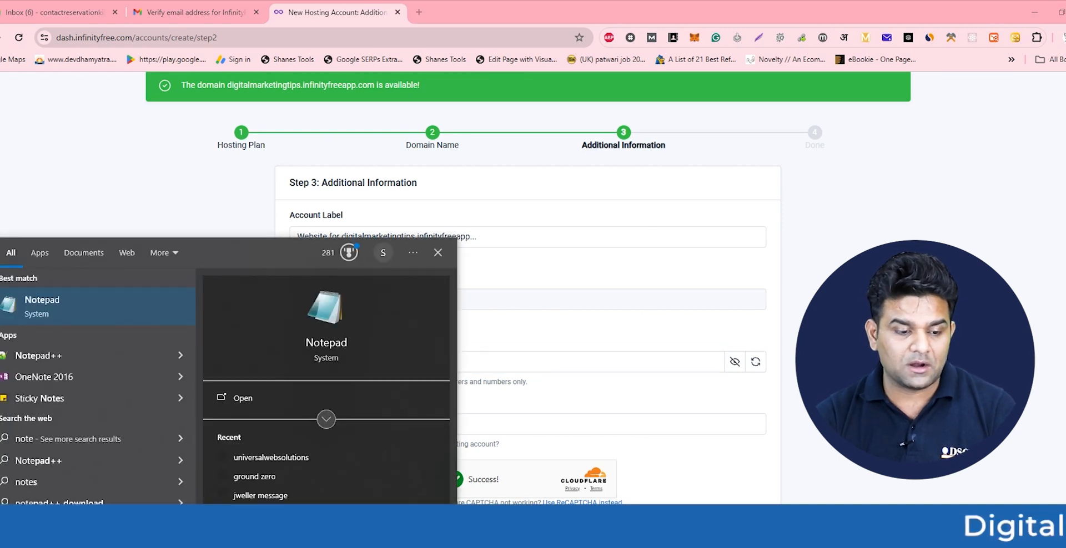
pyautogui.press('Return')
pyautogui.hotkey('ctrl', 'v')
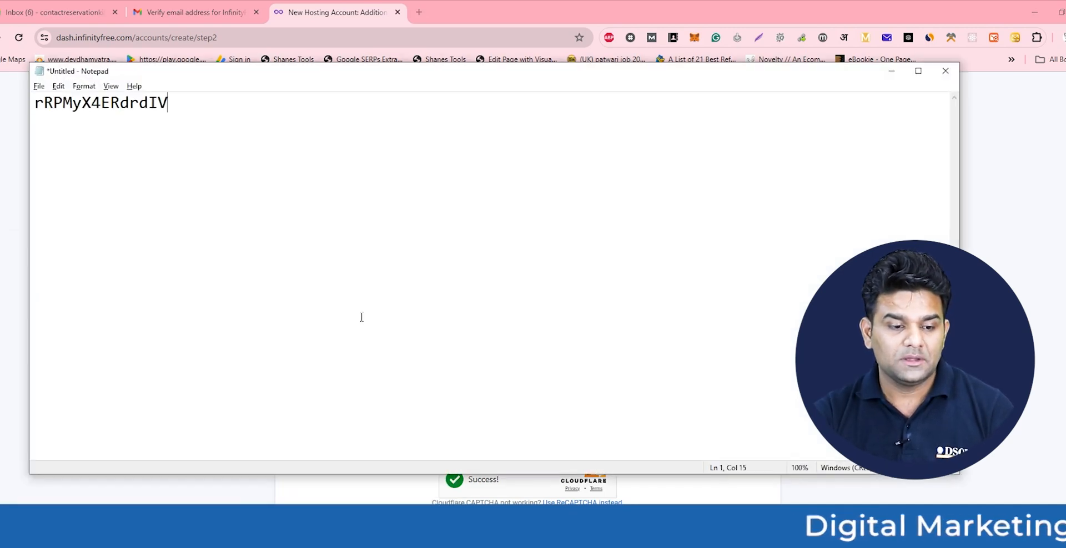
pyautogui.hotkey('alt', 'Tab')
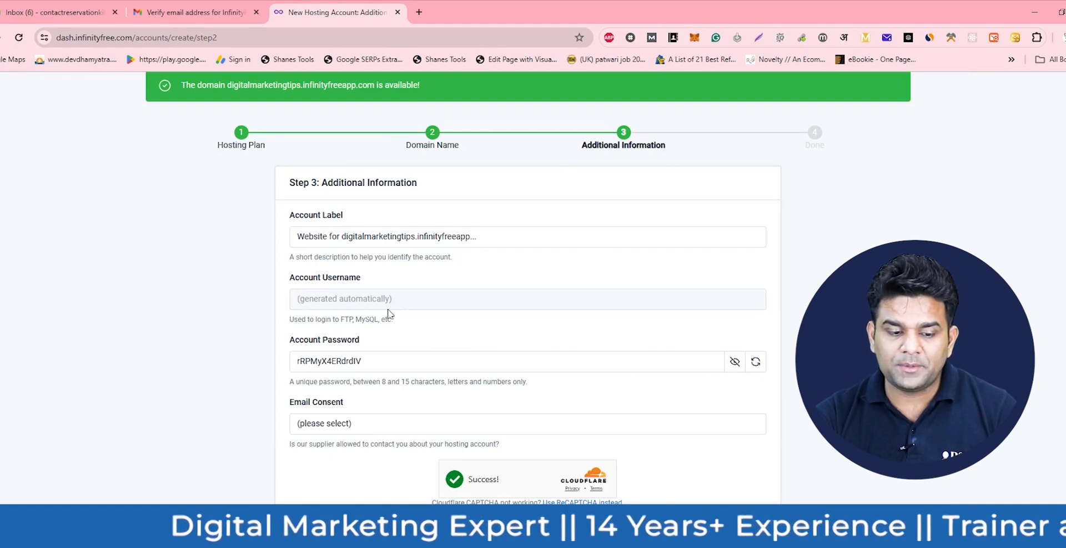
# - Set Email Consent to I Approve and submit the account details
pyautogui.click(345, 425)
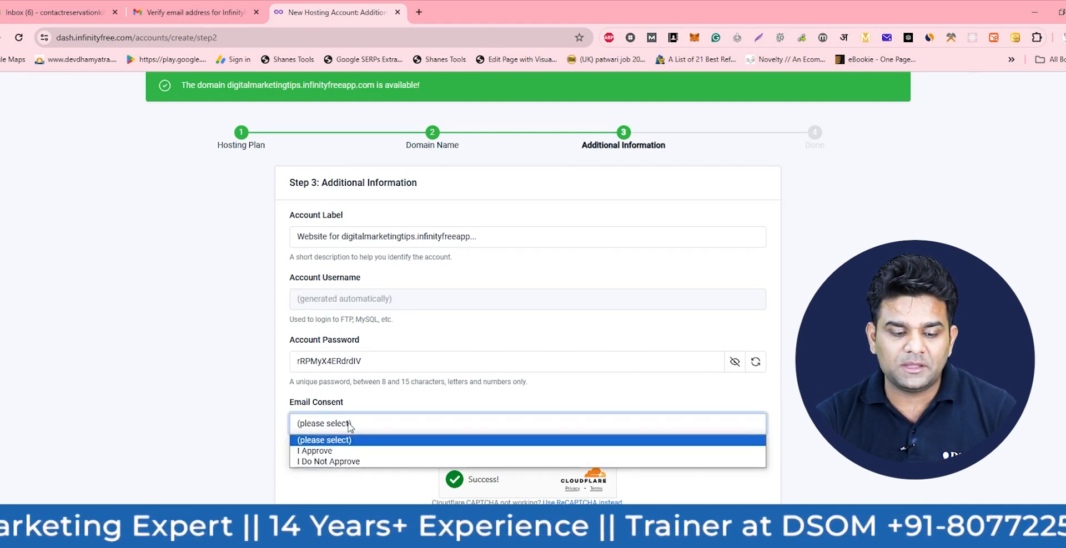
pyautogui.click(341, 452)
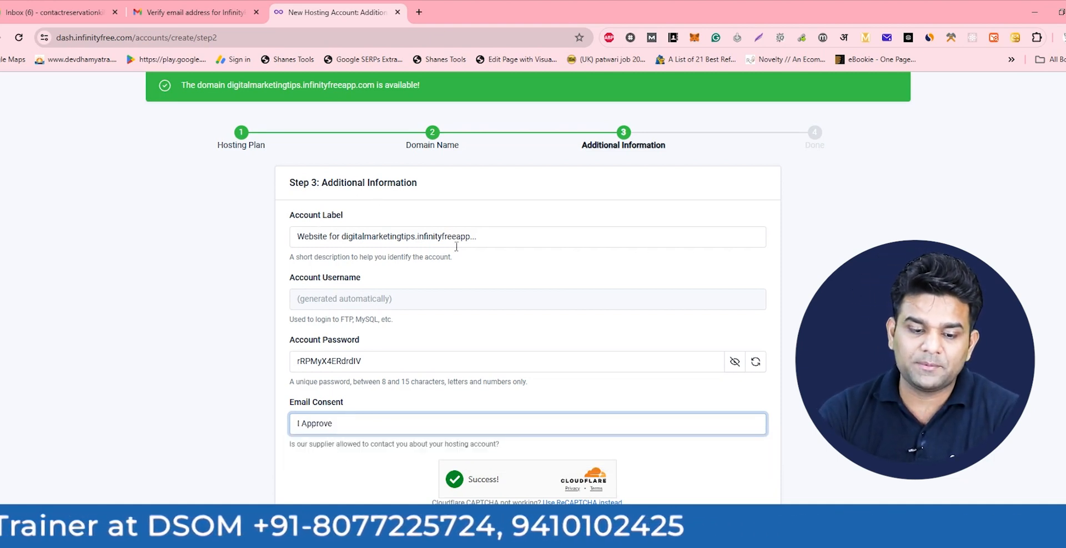
pyautogui.moveTo(347, 237); pyautogui.dragTo(457, 239)
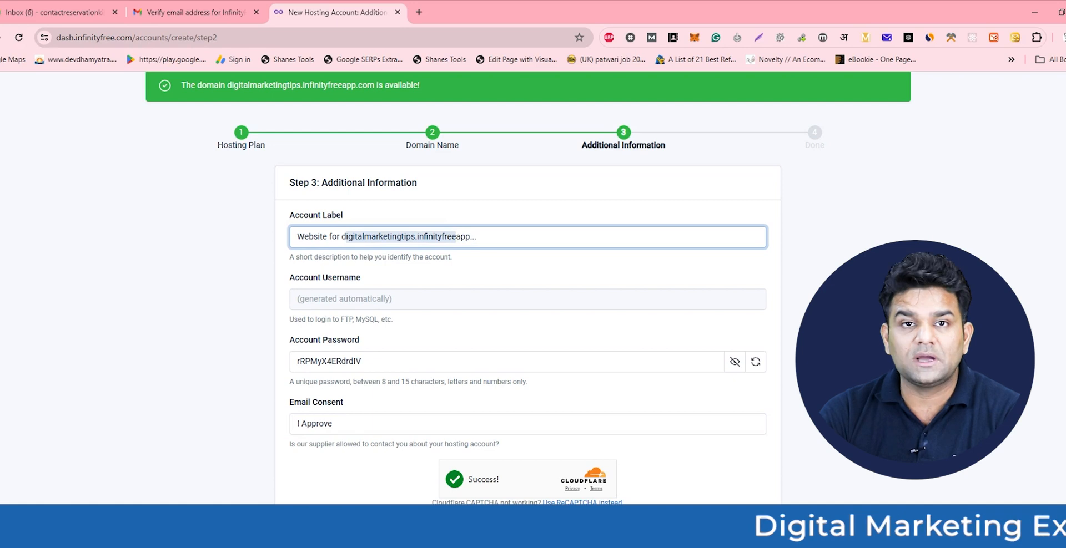
pyautogui.click(730, 537)
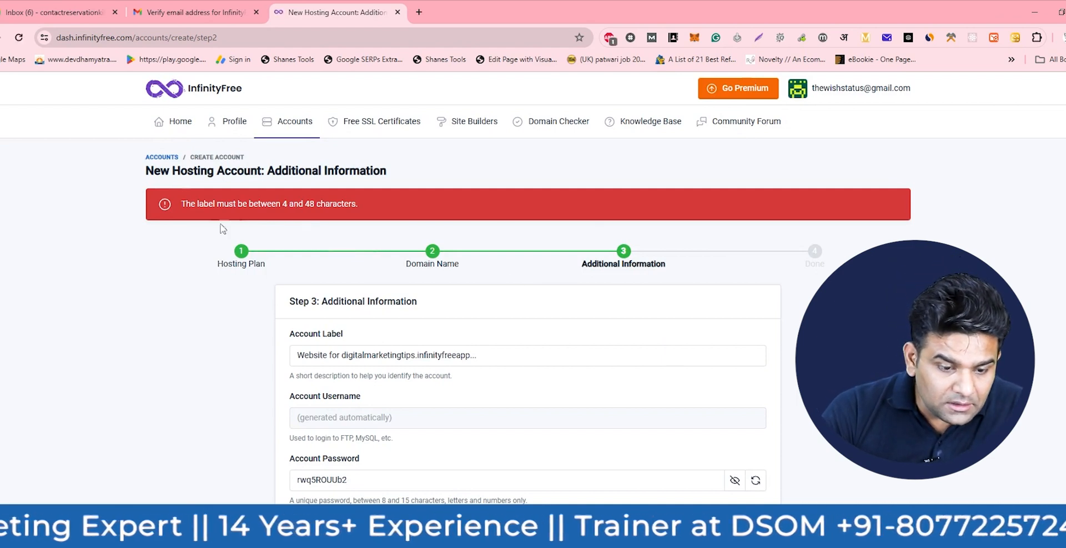
# - Replace the Account Label with 'Digital Marketing Tips'
pyautogui.click(486, 361)
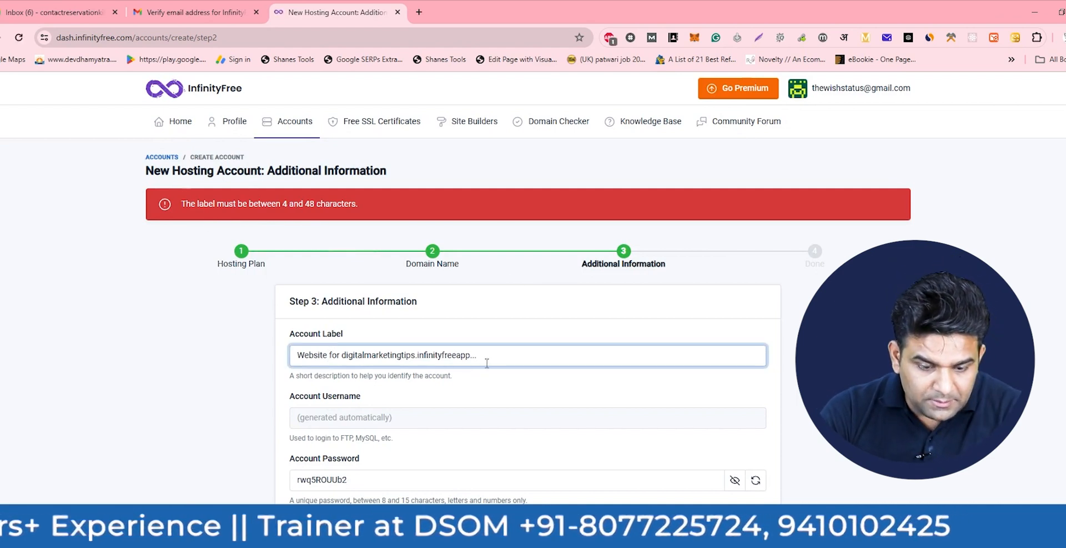
pyautogui.hotkey('ctrl', 'a')
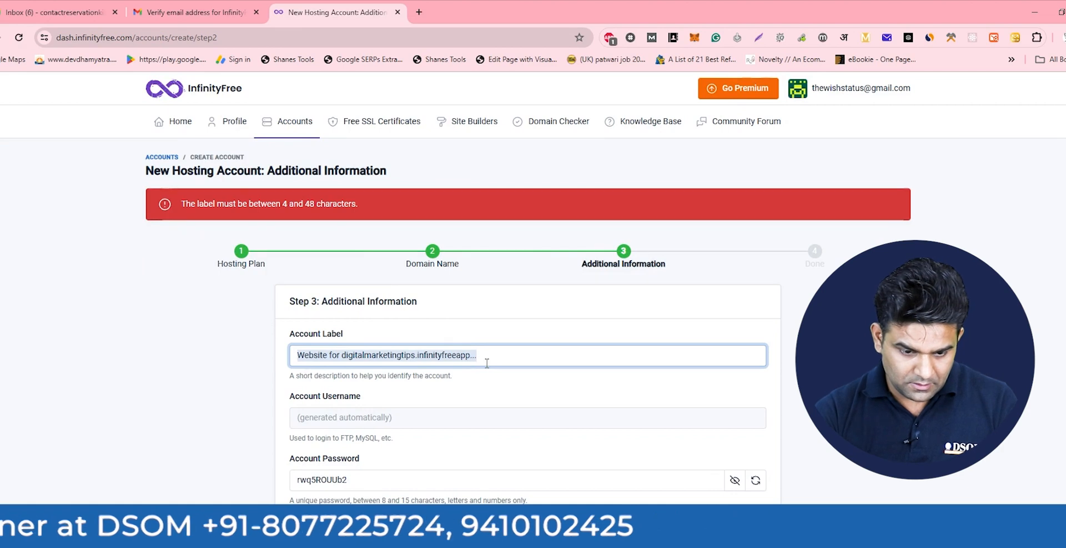
pyautogui.press('BackSpace')
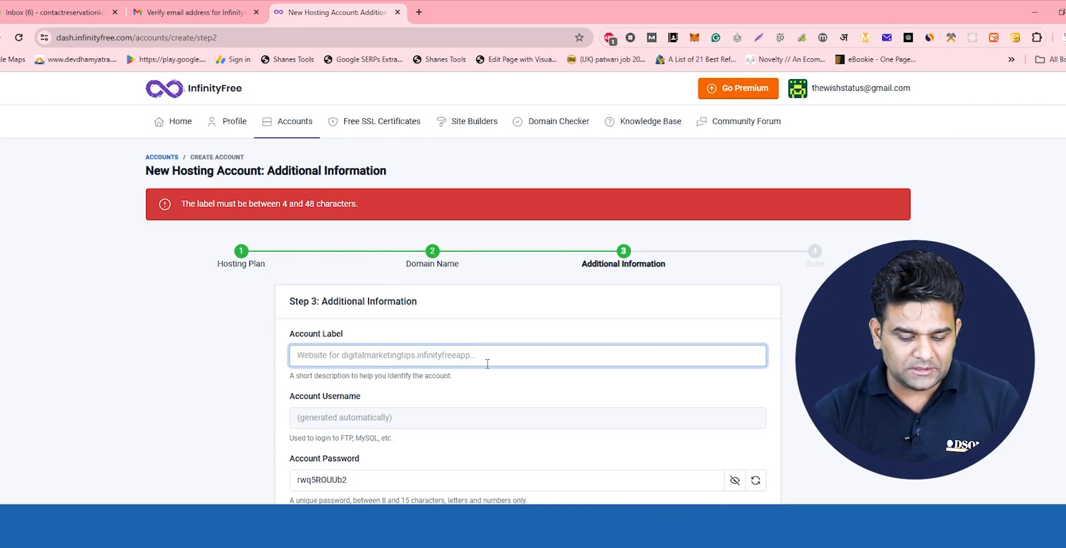
pyautogui.write('Digt')
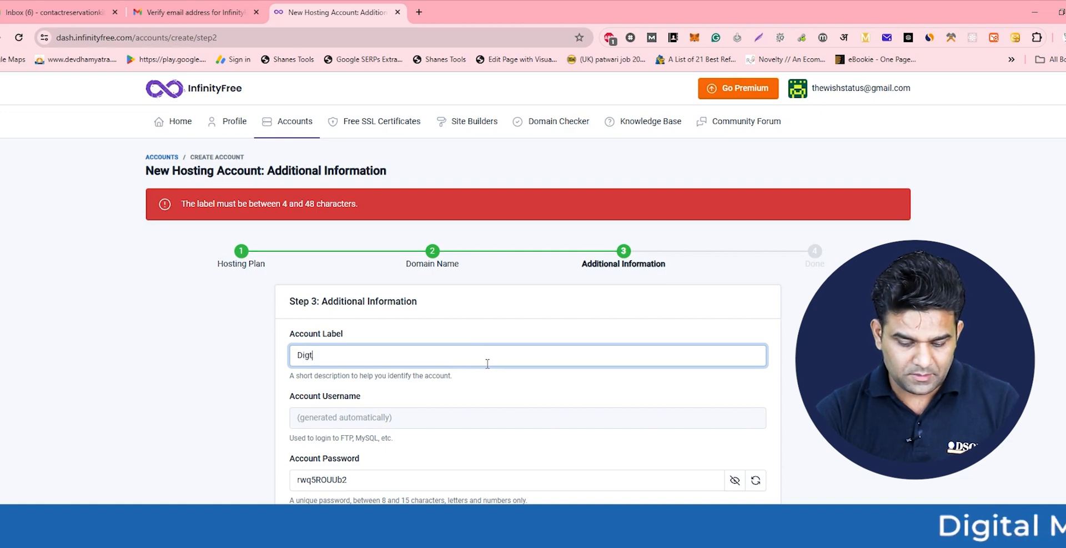
pyautogui.press('BackSpace')
pyautogui.write('ital Marketing Tips')
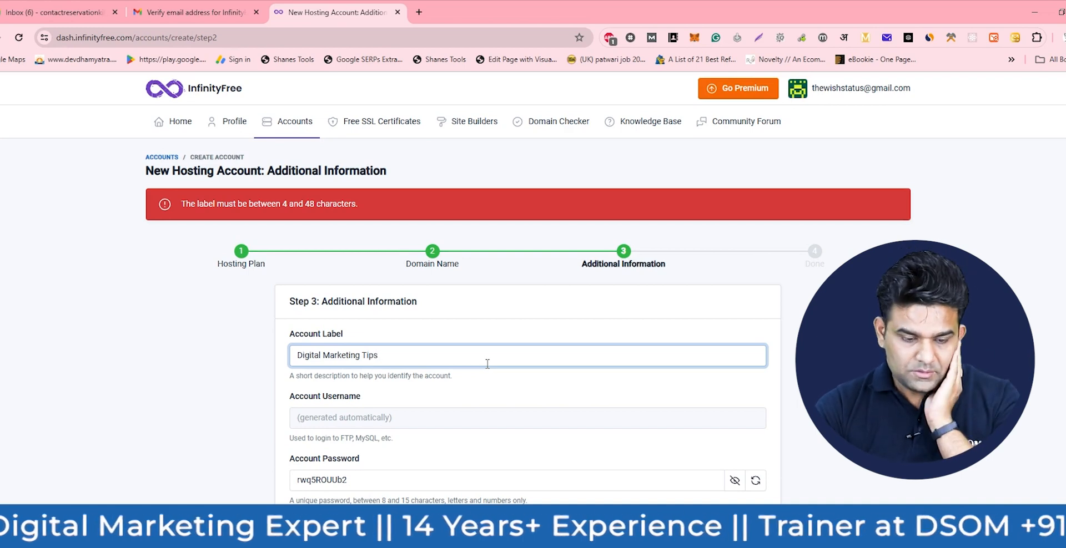
pyautogui.press('Tab')
pyautogui.hotkey('ctrl', 'c')
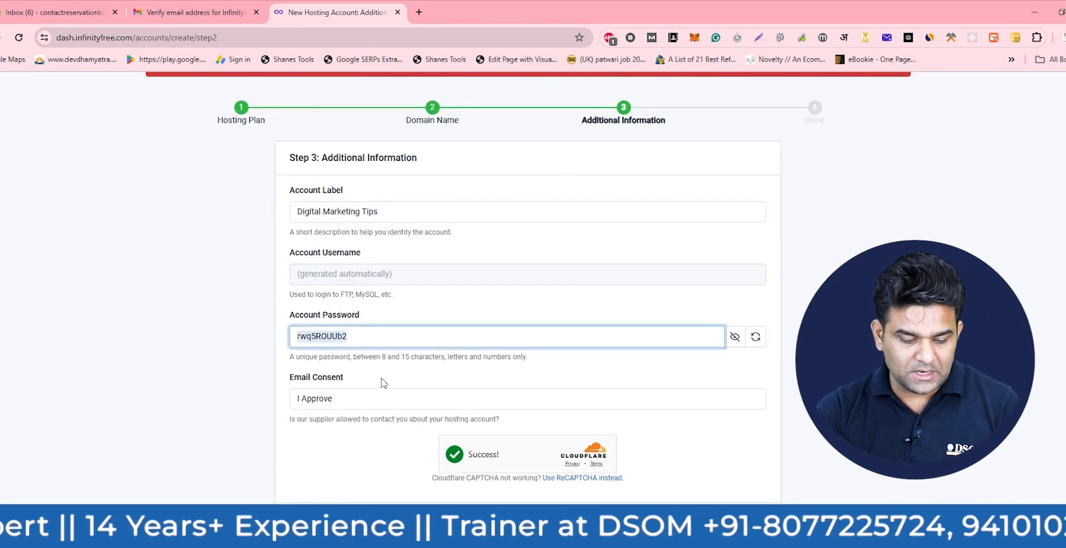
# - Overwrite the saved password in Notepad with the new one and resubmit the form
pyautogui.click(411, 538)
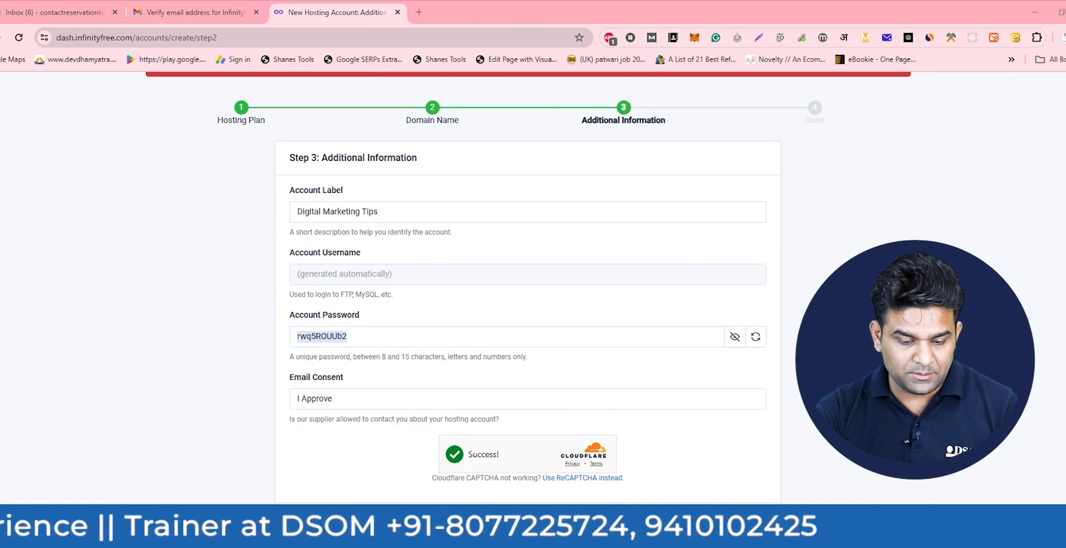
pyautogui.hotkey('ctrl', 'a')
pyautogui.hotkey('ctrl', 'v')
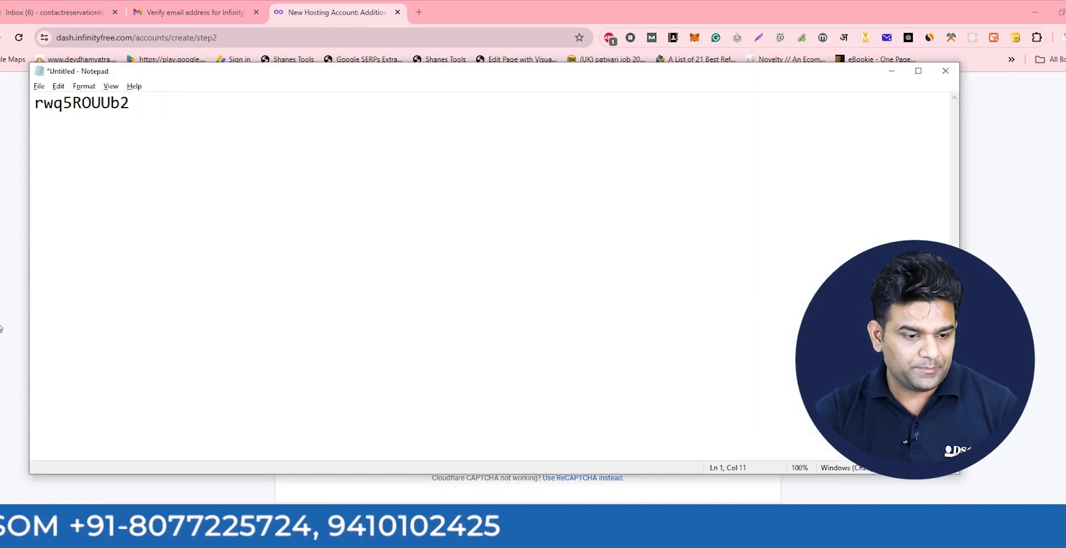
pyautogui.click(188, 493)
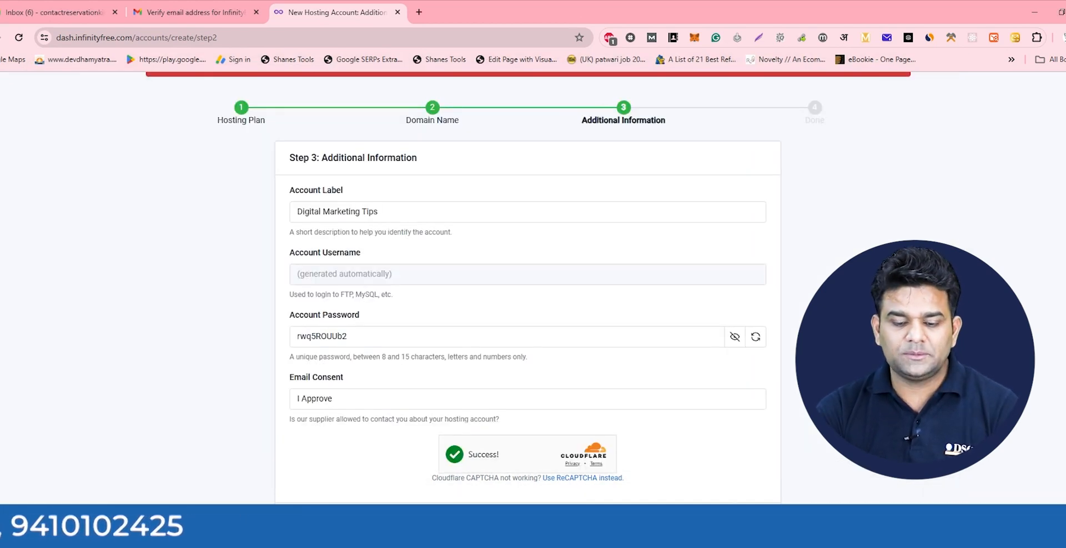
pyautogui.click(732, 524)
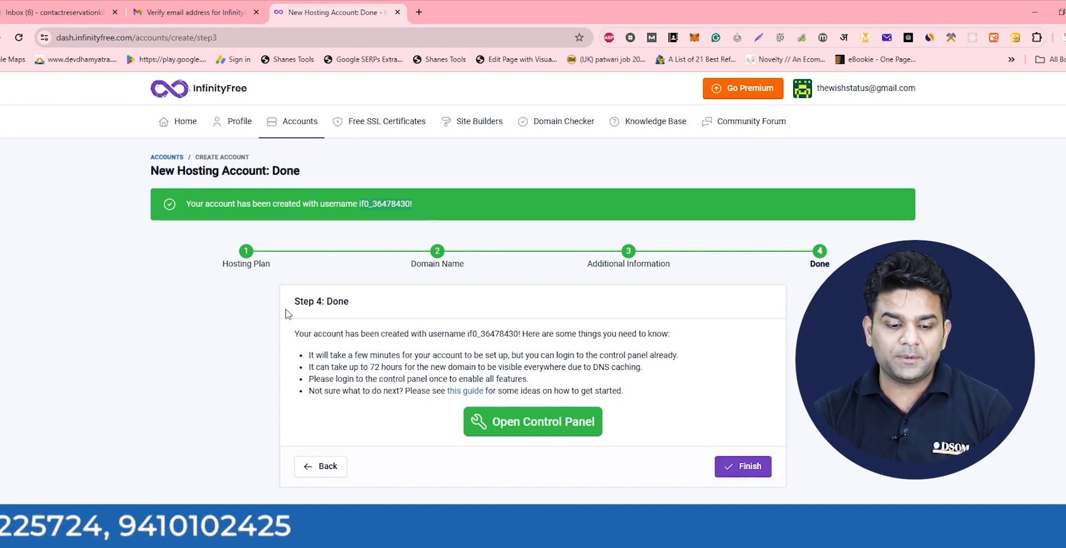
# - Open the new account's control panel and choose I Approve on the Important Notice page
pyautogui.moveTo(318, 299); pyautogui.dragTo(349, 304)
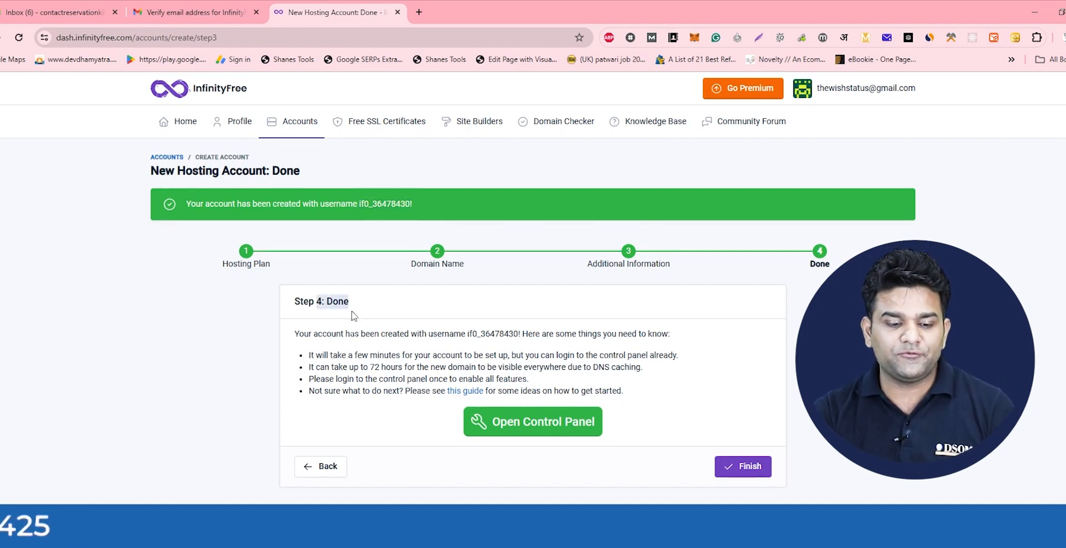
pyautogui.click(521, 422)
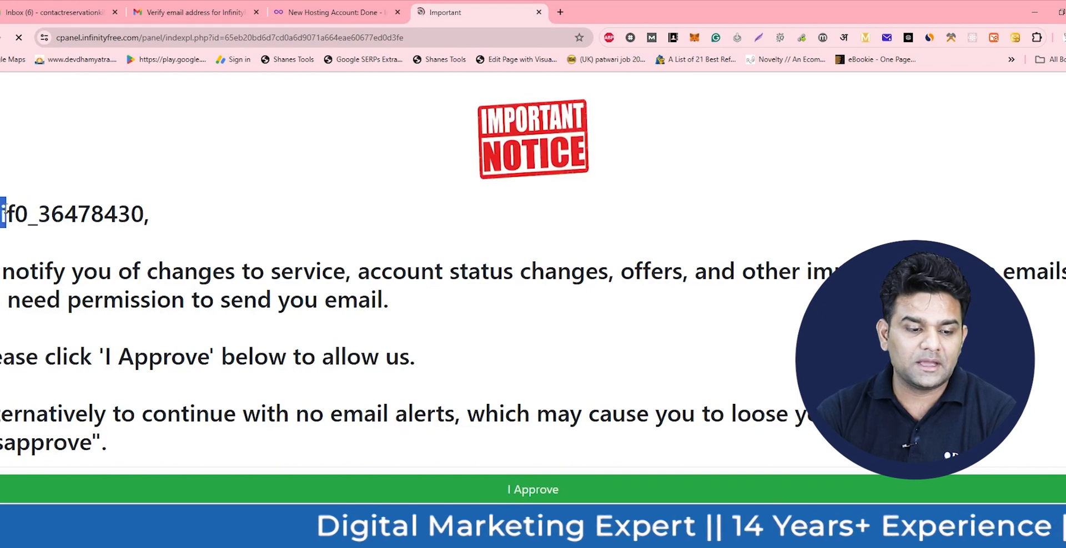
pyautogui.moveTo(28, 214); pyautogui.dragTo(103, 214)
pyautogui.moveTo(1, 270); pyautogui.dragTo(505, 314)
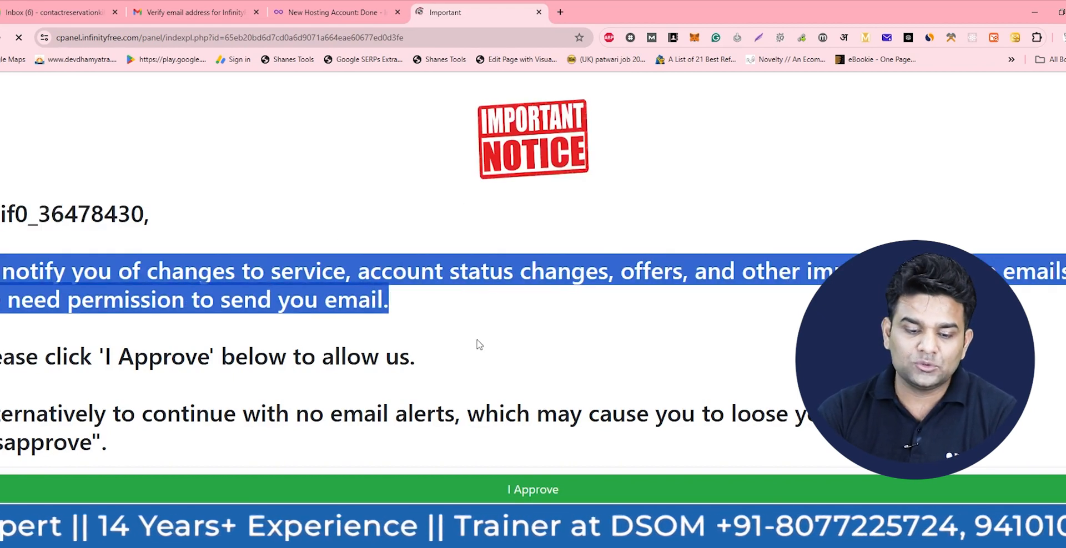
pyautogui.click(521, 491)
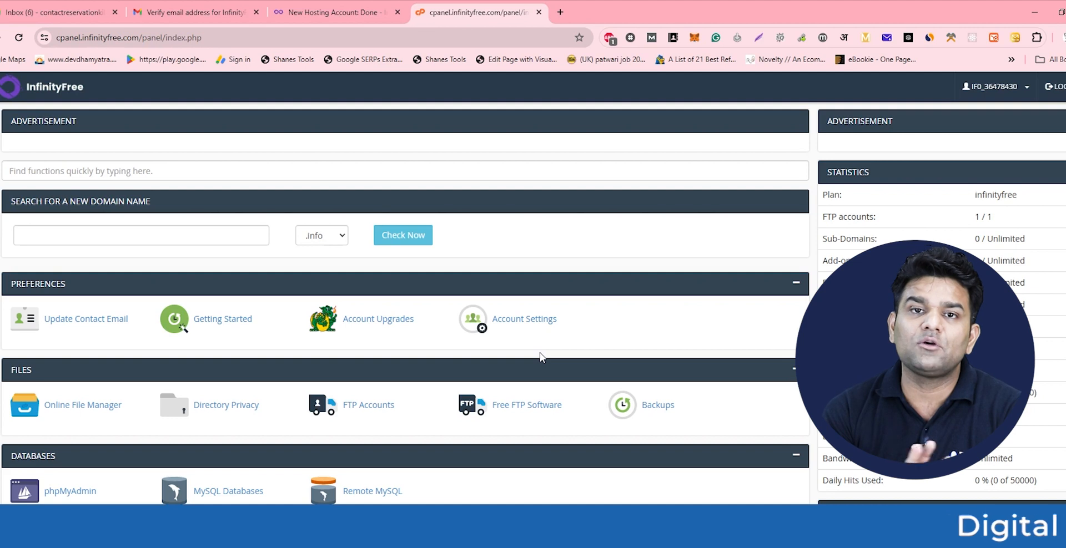
# - Scroll down to the Software section and launch Softaculous Apps Installer
pyautogui.scroll(-3, 357, 227)
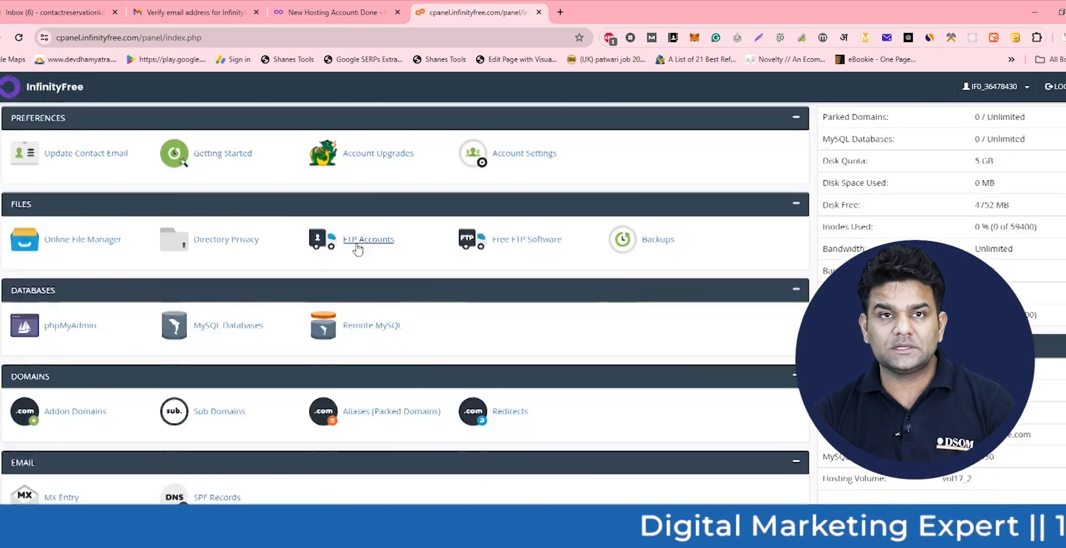
pyautogui.scroll(-7, 357, 249)
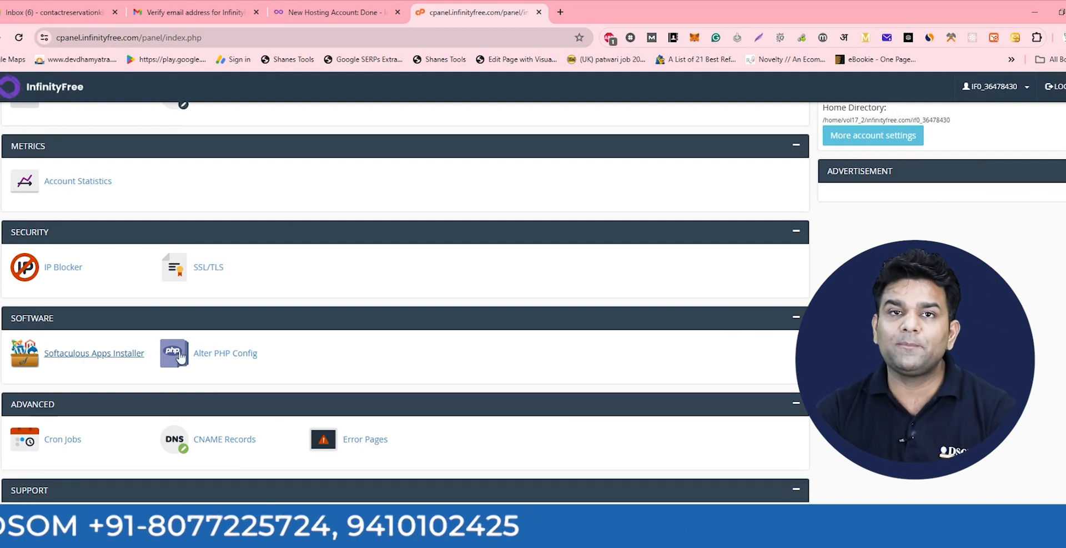
pyautogui.scroll(10, 73, 362)
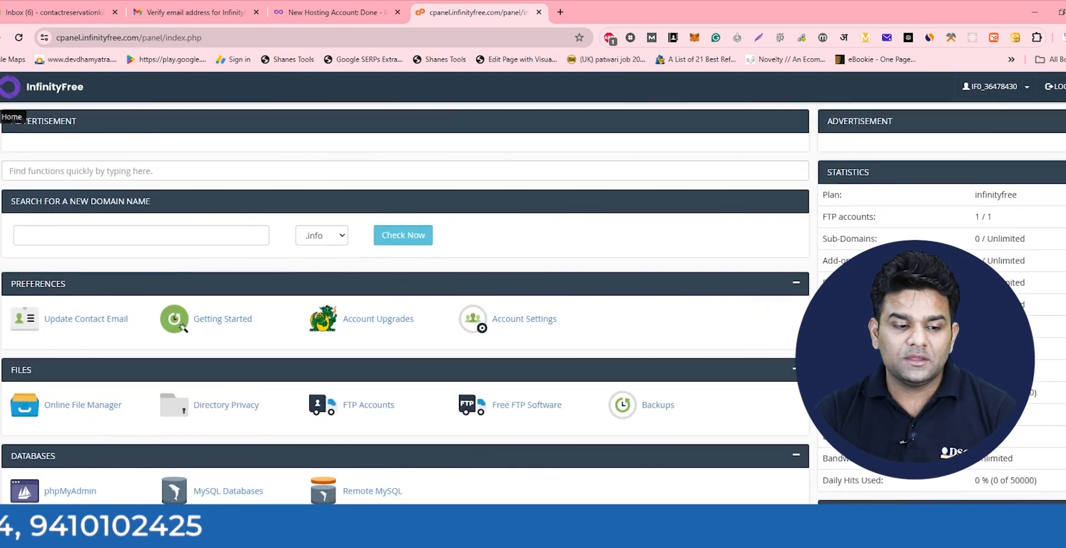
pyautogui.scroll(-6, 161, 333)
pyautogui.scroll(-5, 161, 341)
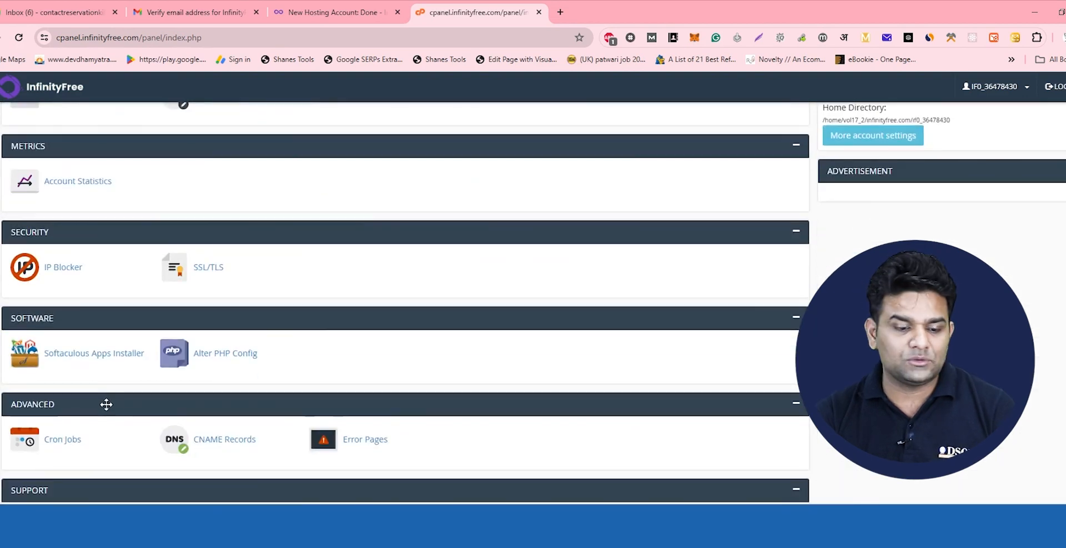
pyautogui.click(75, 357)
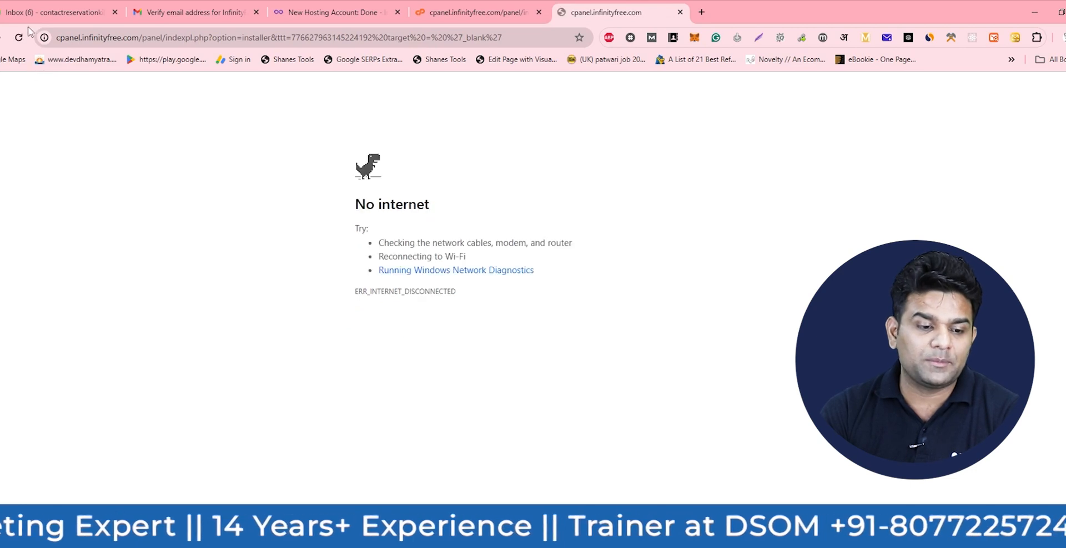
# - Retry the failed installer address, then relaunch Softaculous Apps Installer from the control panel
pyautogui.click(421, 39)
pyautogui.press('Return')
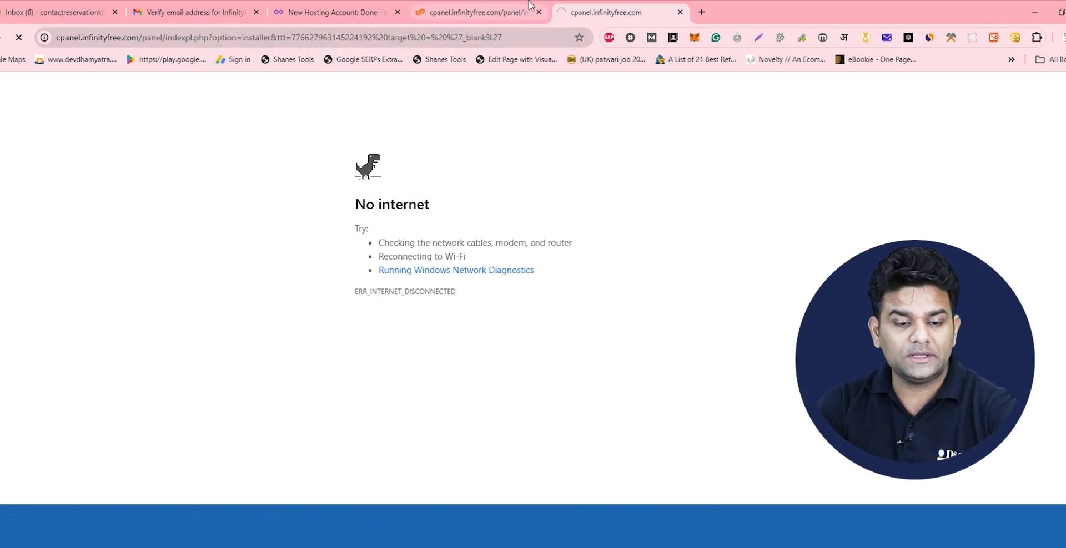
pyautogui.click(499, 17)
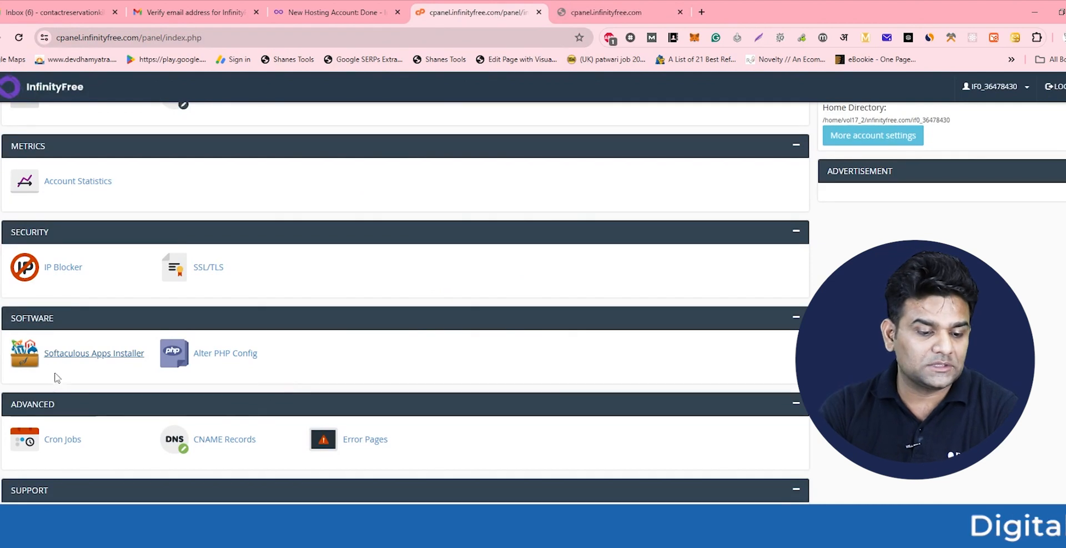
pyautogui.click(67, 355)
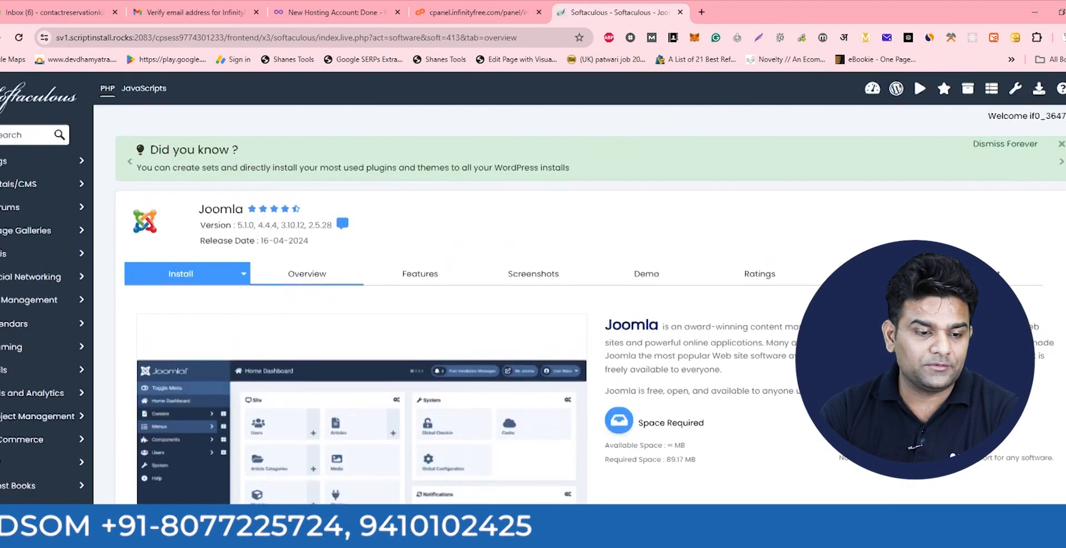
# - From Softaculous's Top Scripts home, start a WordPress install for digitalmarketingtips.infinityfreeapp.com
pyautogui.click(0, 37)
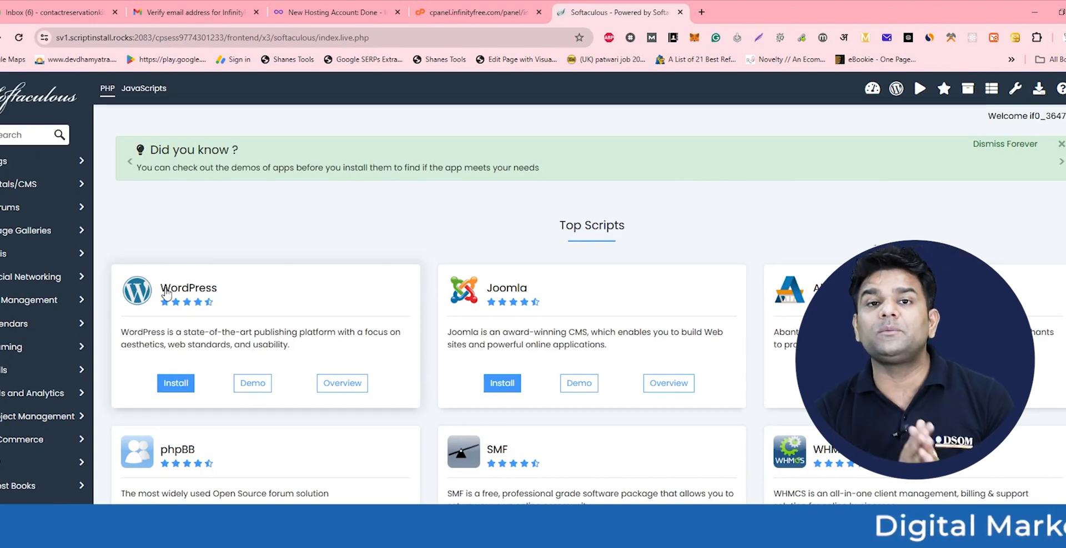
pyautogui.click(175, 383)
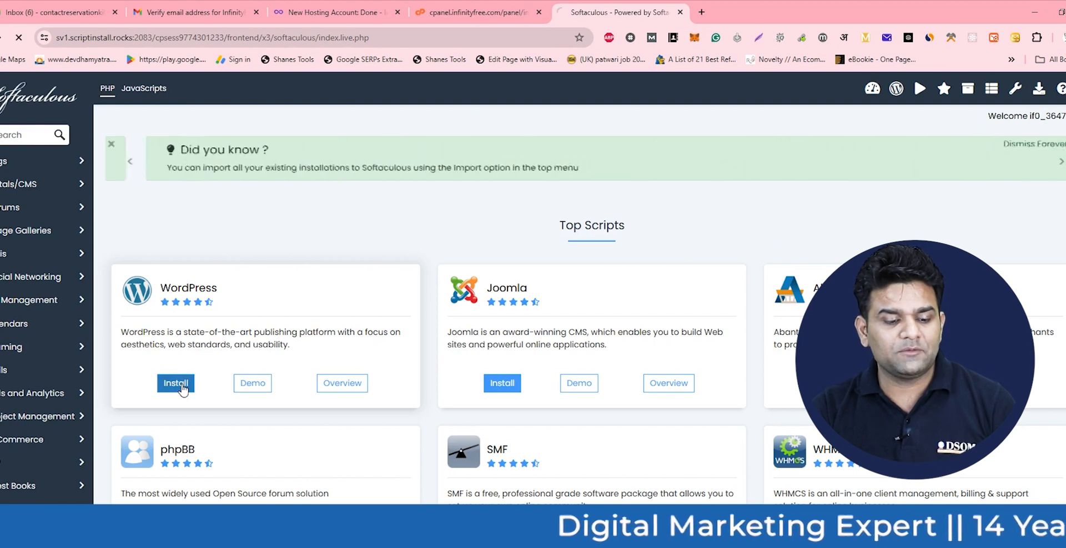
pyautogui.scroll(-2, 321, 392)
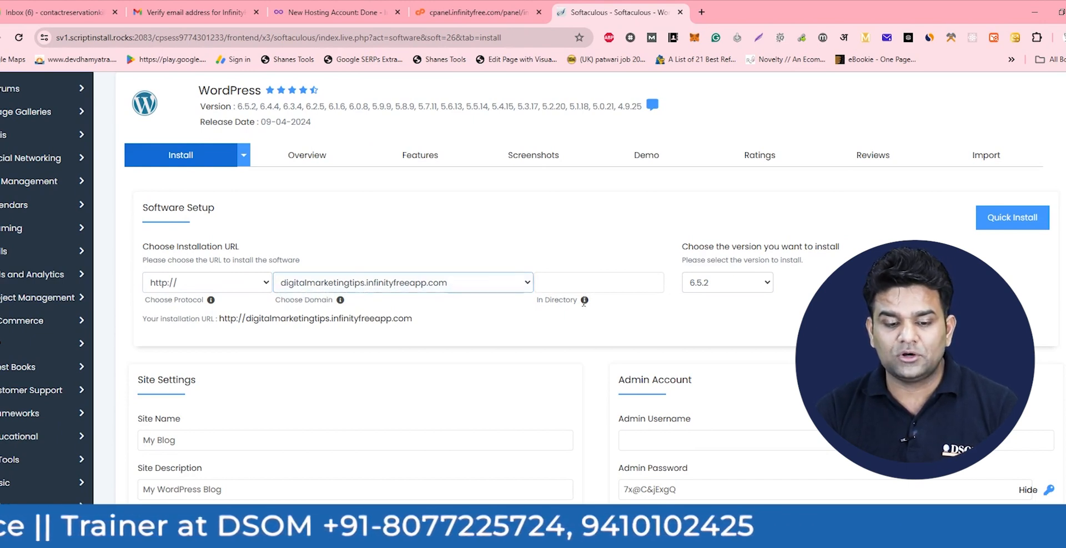
# - Keep WordPress 6.5.2, name the site 'Digital Marketing Tips' and clear the site description
pyautogui.click(716, 288)
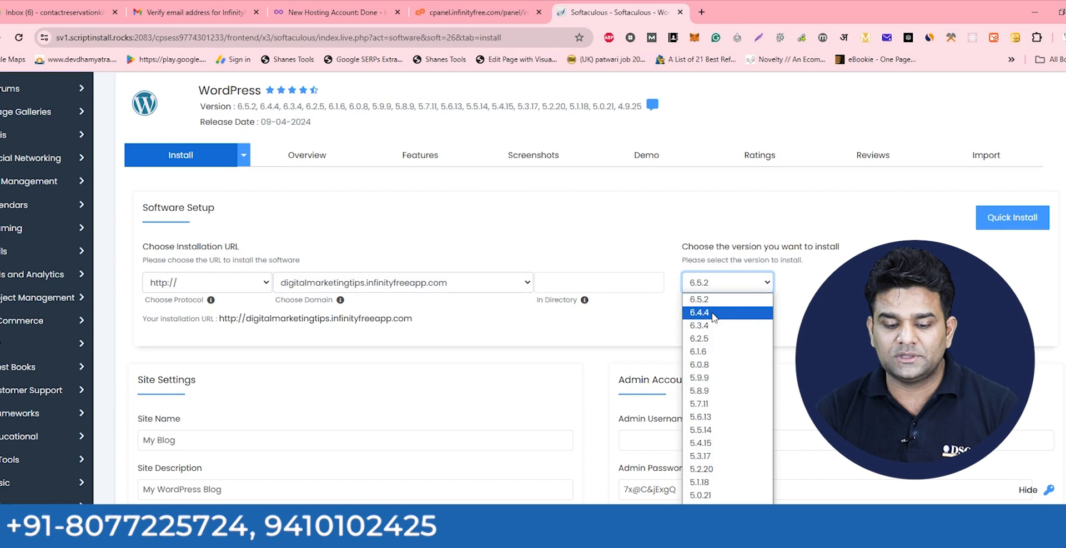
pyautogui.click(711, 304)
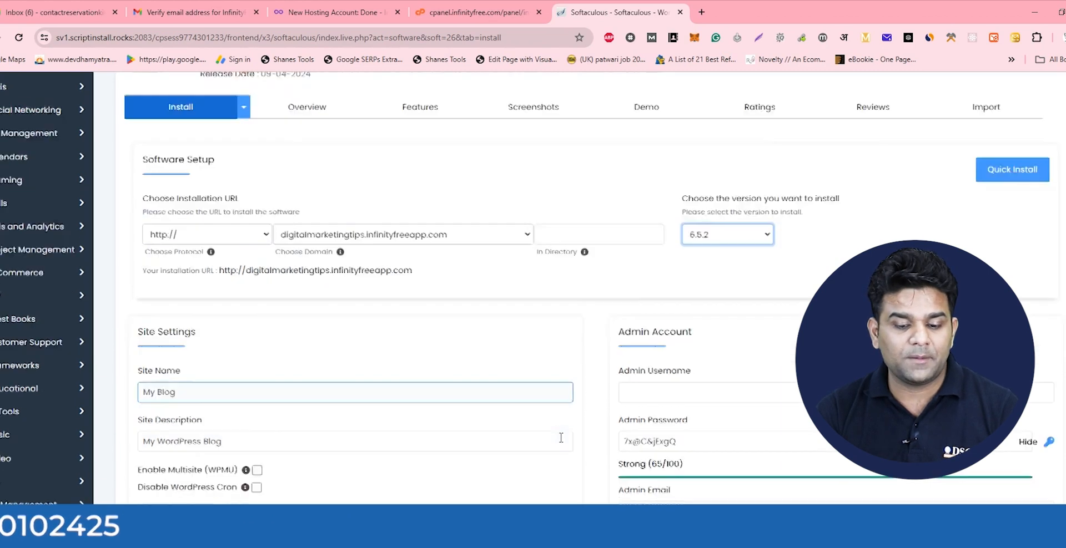
pyautogui.scroll(-2, 139, 388)
pyautogui.moveTo(143, 321); pyautogui.dragTo(175, 322)
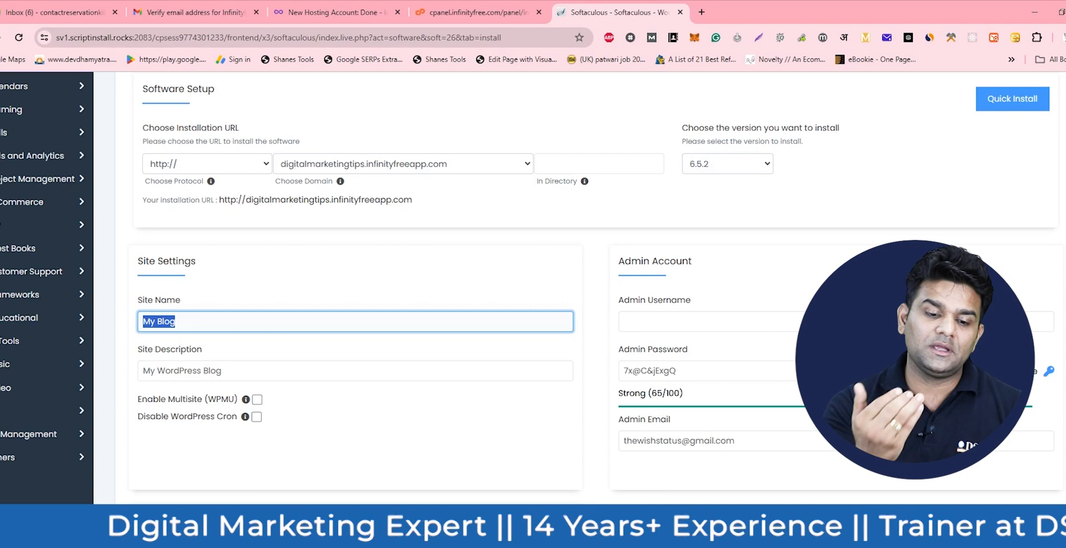
pyautogui.write('Digital mar')
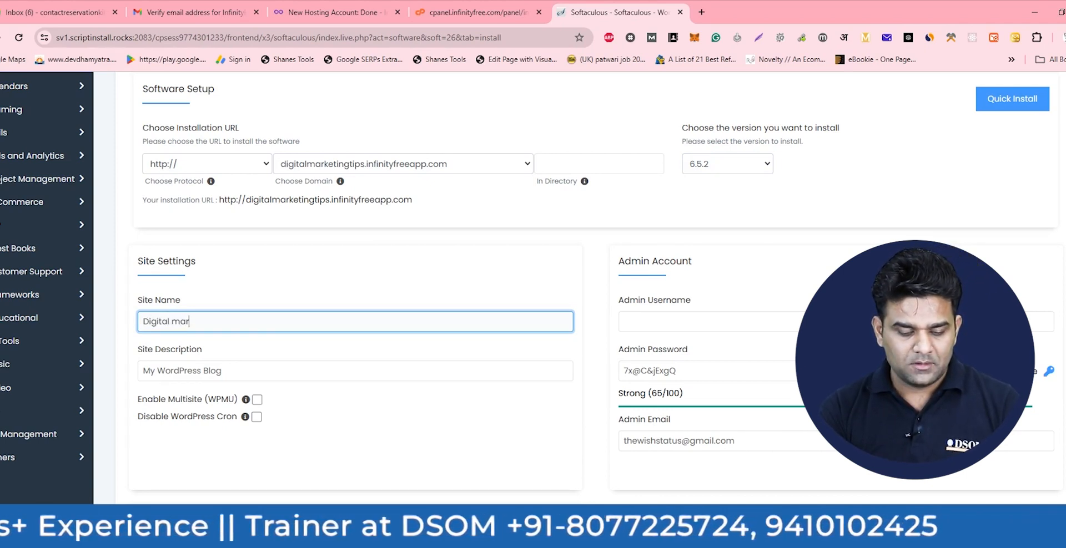
pyautogui.write('Marke')
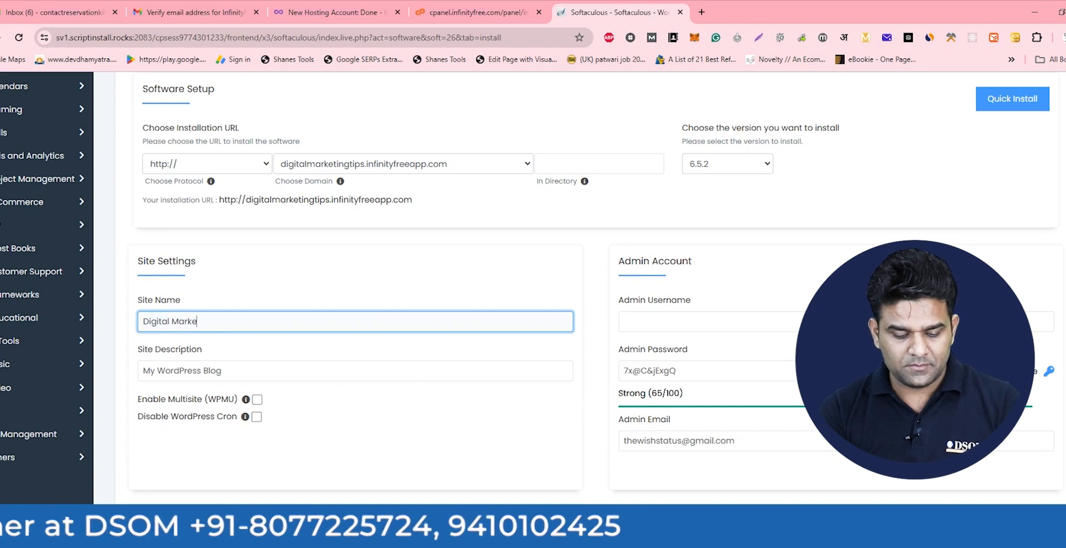
pyautogui.write('ting Tips')
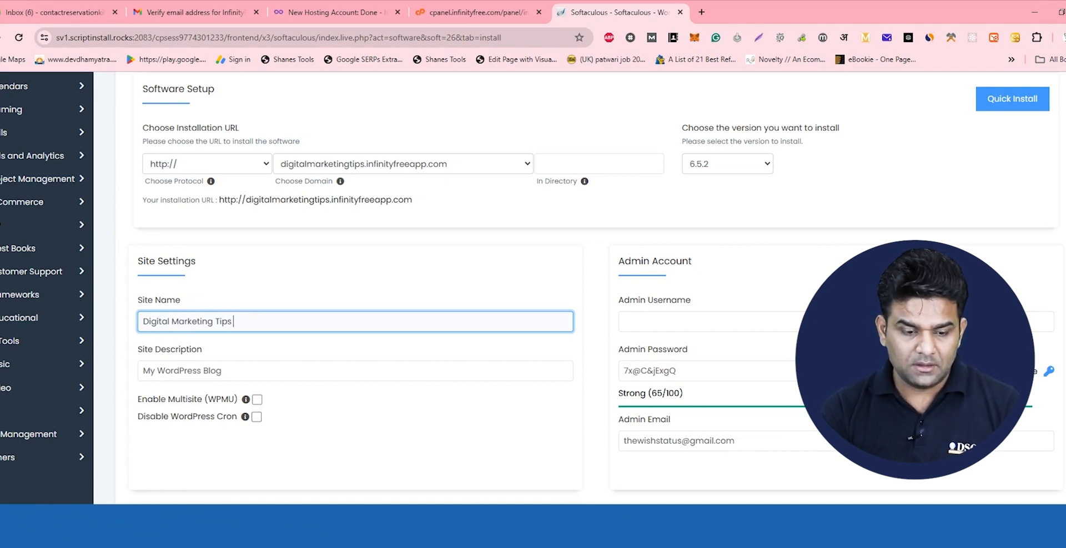
pyautogui.moveTo(221, 371); pyautogui.dragTo(15, 376)
pyautogui.press('BackSpace')
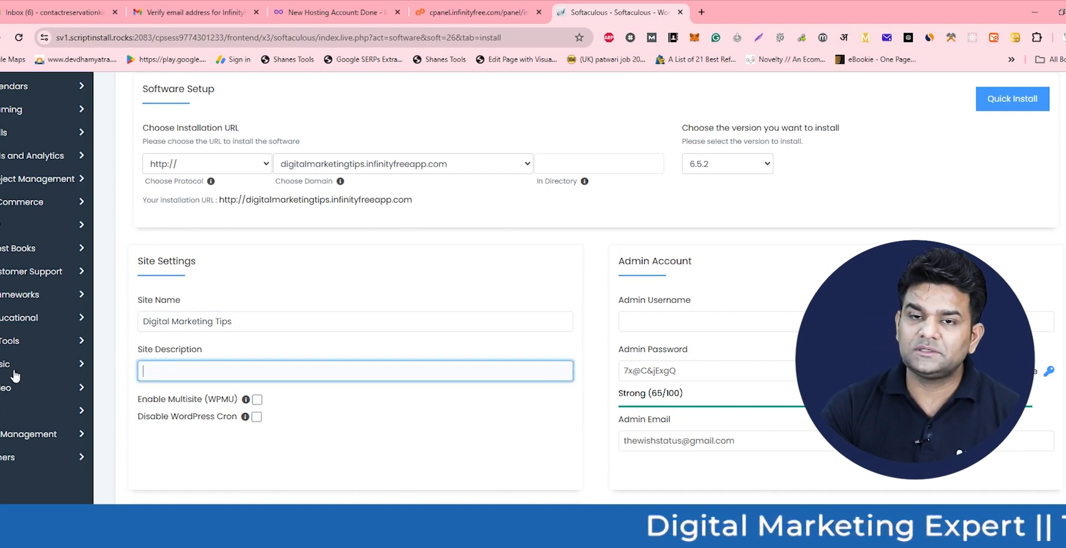
# - Set the admin username to 'admin' and replace the default password with a new strong one
pyautogui.click(643, 325)
pyautogui.write('adm')
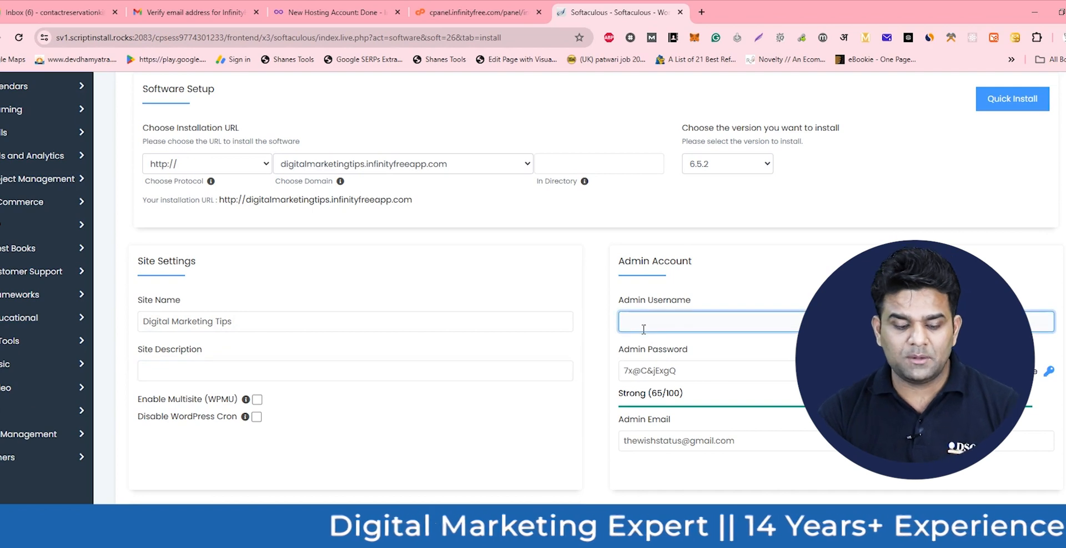
pyautogui.write('in')
pyautogui.press('Tab')
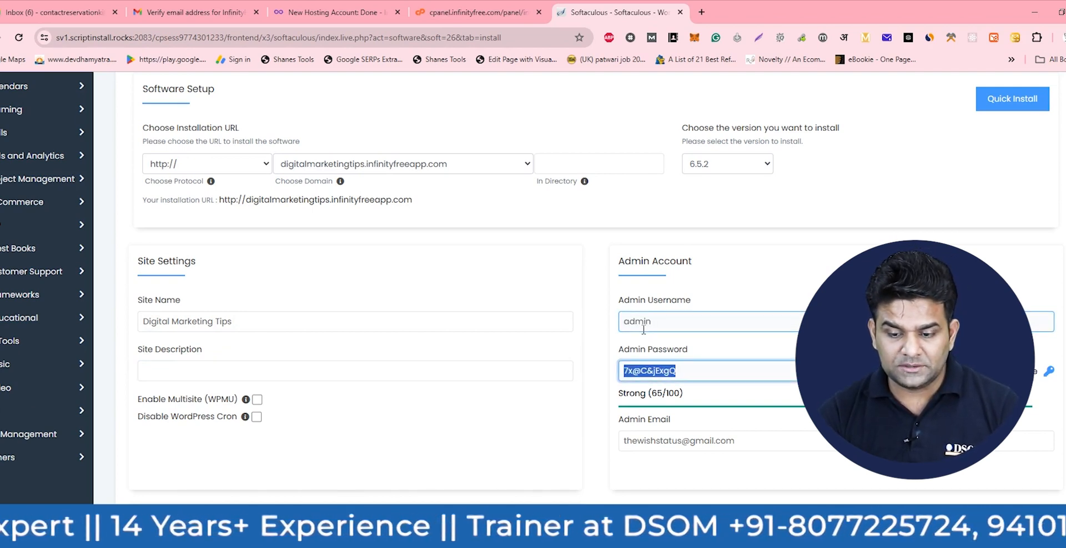
pyautogui.click(1027, 372)
pyautogui.click(664, 374)
pyautogui.hotkey('ctrl', 'a')
pyautogui.press('BackSpace')
pyautogui.write('•••••••••')
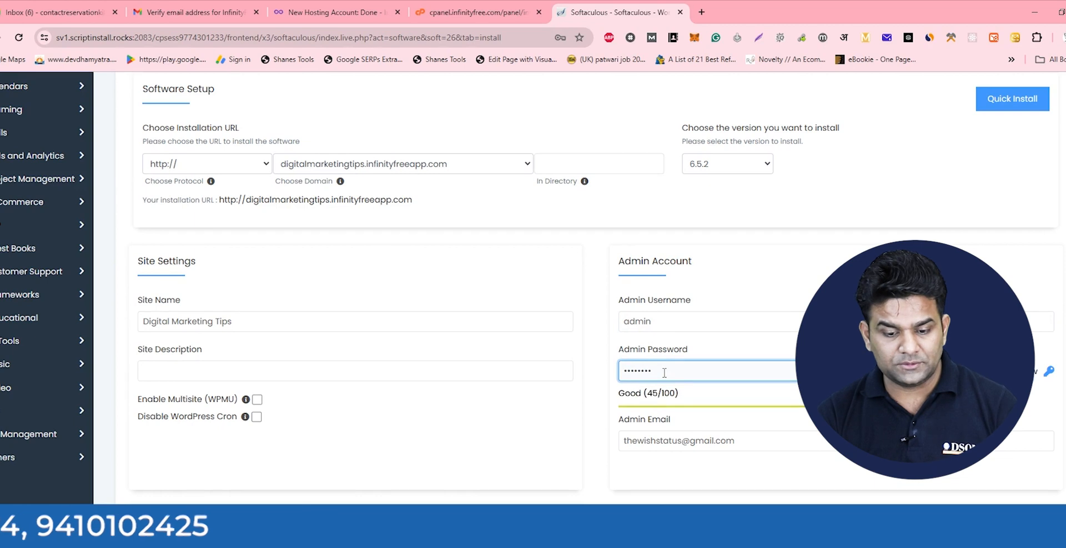
pyautogui.write('•••')
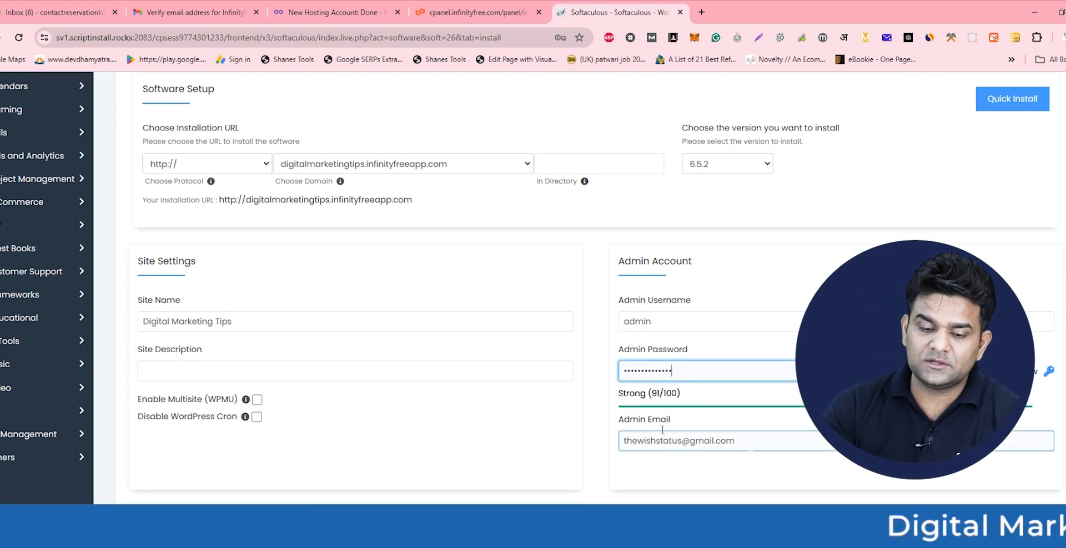
# - Keep English as the site language and launch the WordPress installation
pyautogui.scroll(-3, 750, 446)
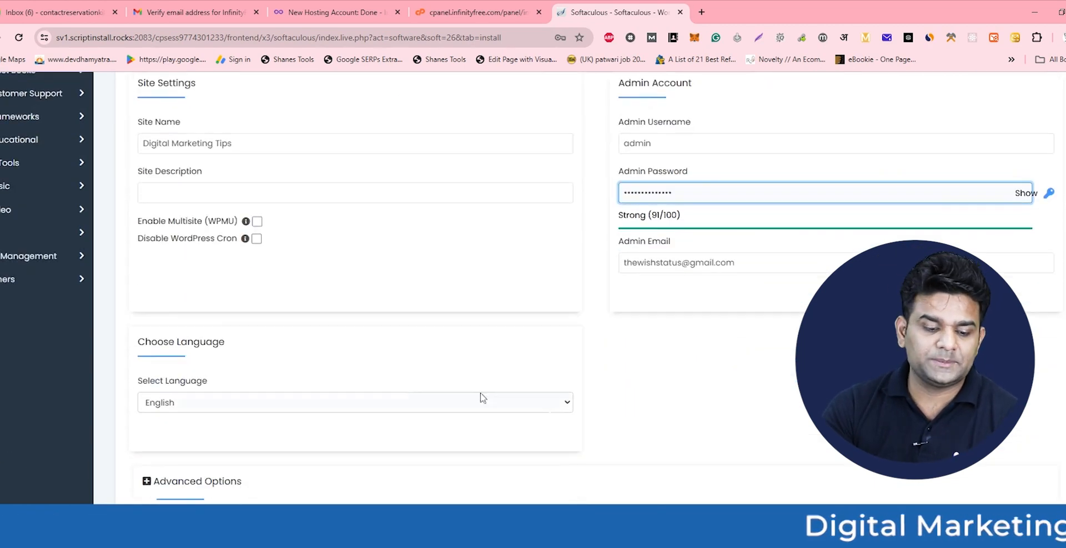
pyautogui.click(216, 402)
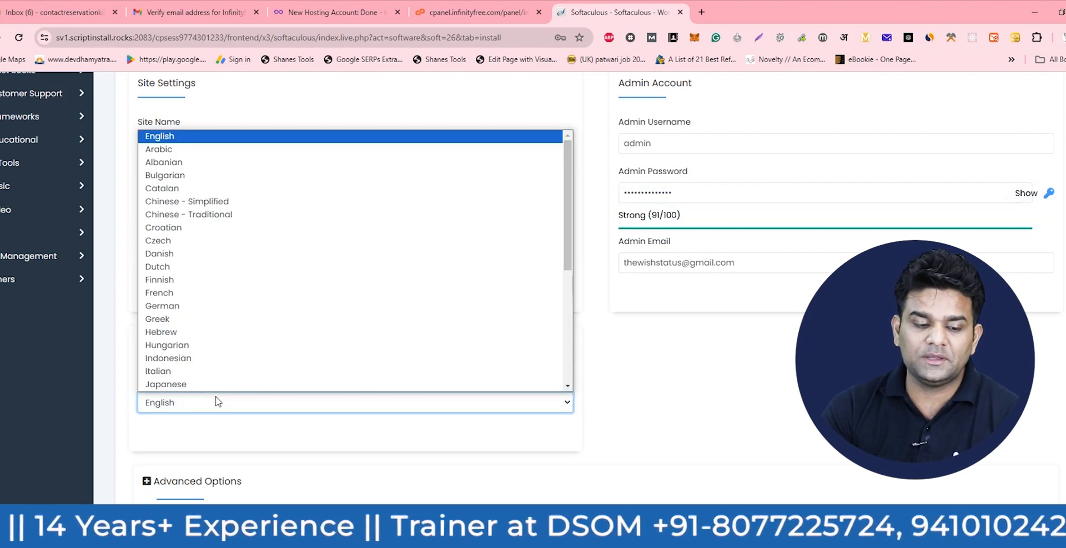
pyautogui.click(215, 402)
pyautogui.scroll(-2, 215, 396)
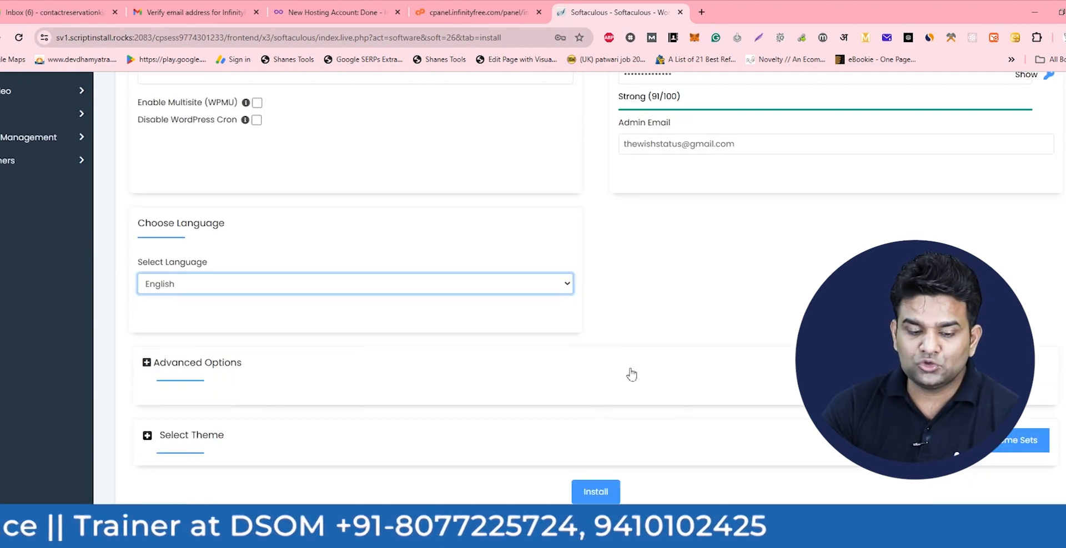
pyautogui.scroll(1, 631, 373)
pyautogui.scroll(-2, 589, 493)
pyautogui.click(596, 471)
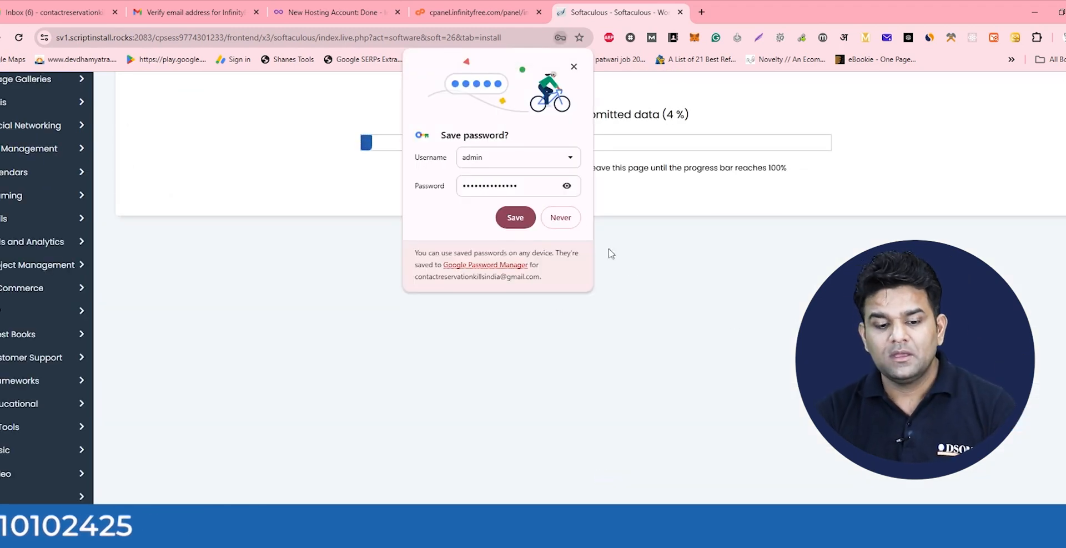
# - Save the admin login in Chrome's password prompt while the installation progresses
pyautogui.click(515, 219)
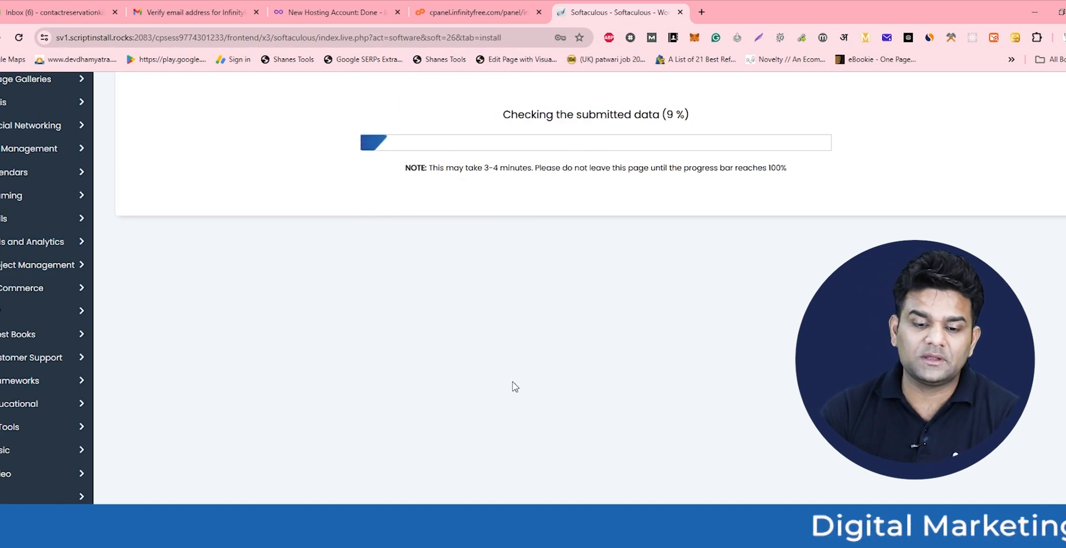
pyautogui.scroll(2, 516, 387)
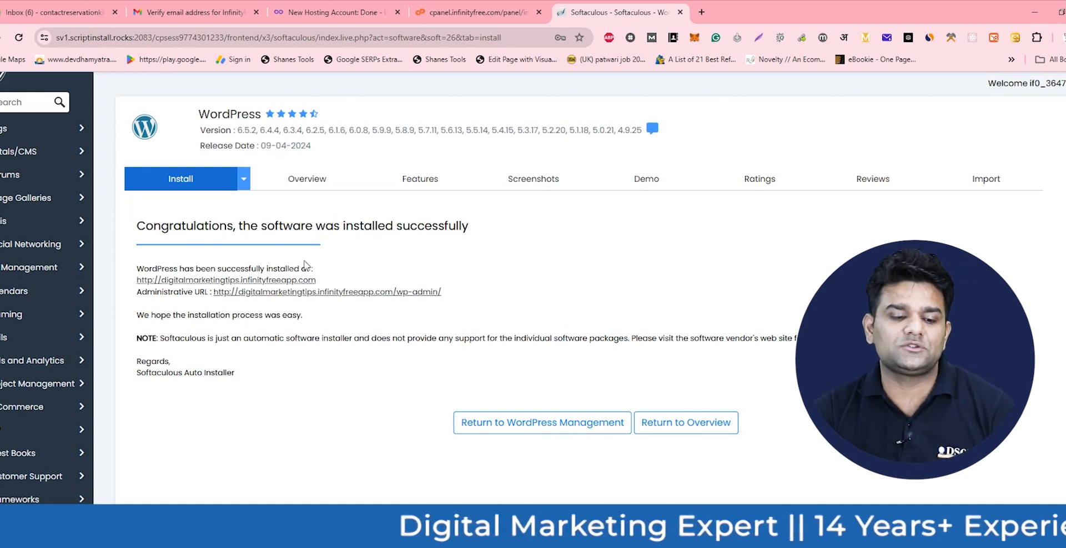
# - Copy the installed site and /wp-admin URLs into Notepad, then open the site in a new tab
pyautogui.moveTo(136, 267); pyautogui.dragTo(442, 292)
pyautogui.hotkey('ctrl', 'c')
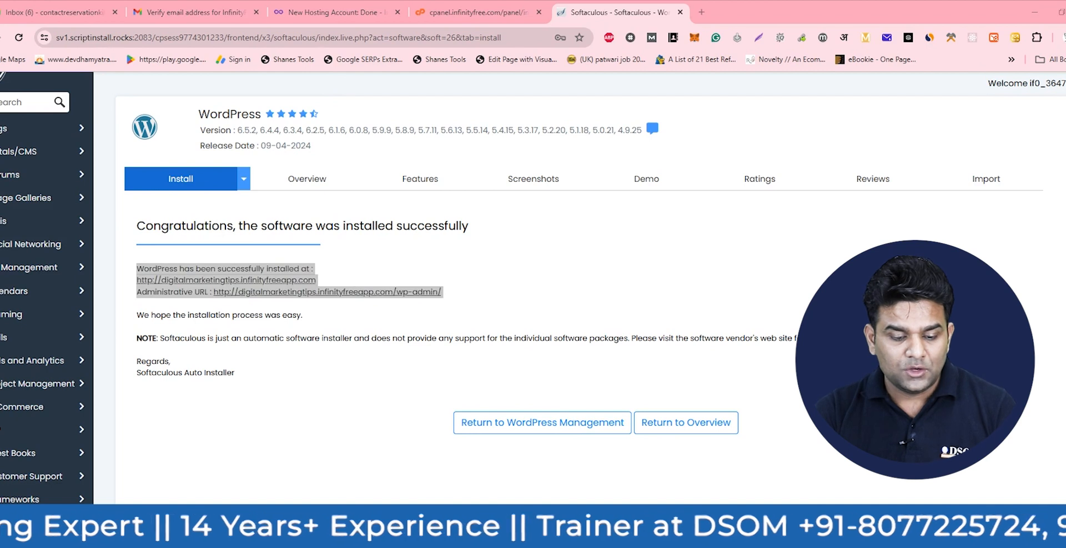
pyautogui.hotkey('alt', 'Tab')
pyautogui.press('Return')
pyautogui.press('Return')
pyautogui.hotkey('ctrl', 'v')
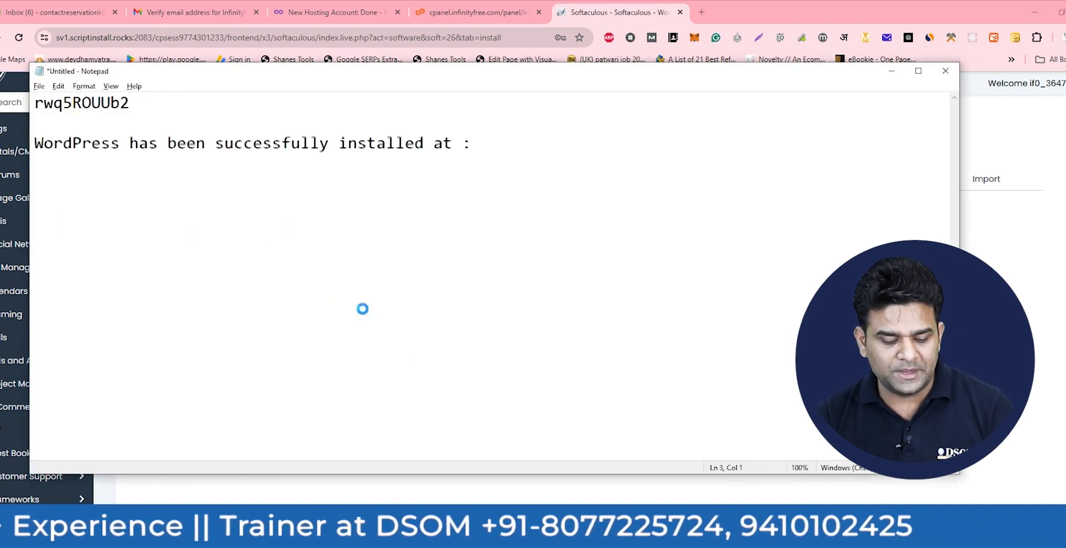
pyautogui.hotkey('alt', 'Tab')
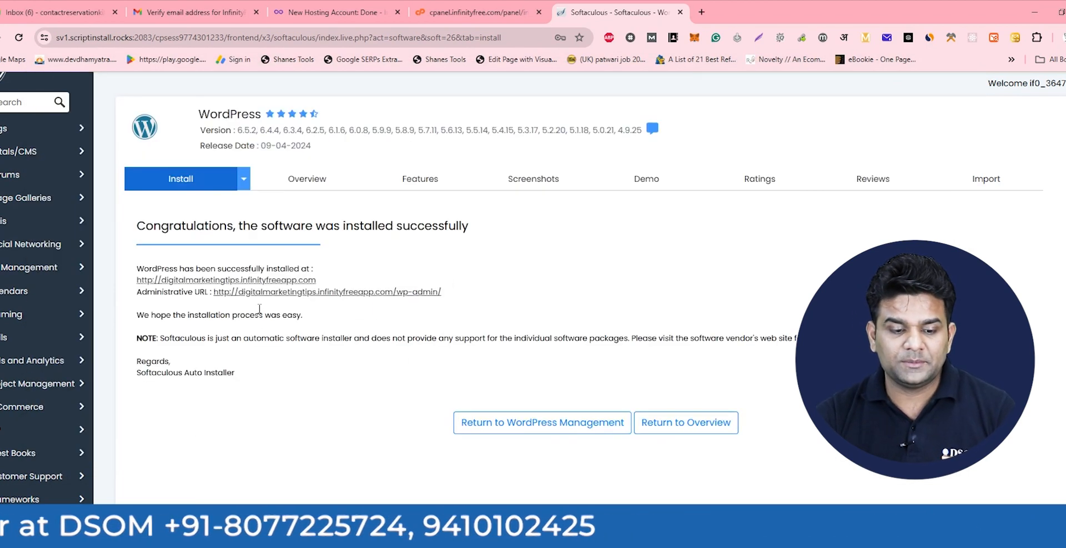
pyautogui.click(266, 282)
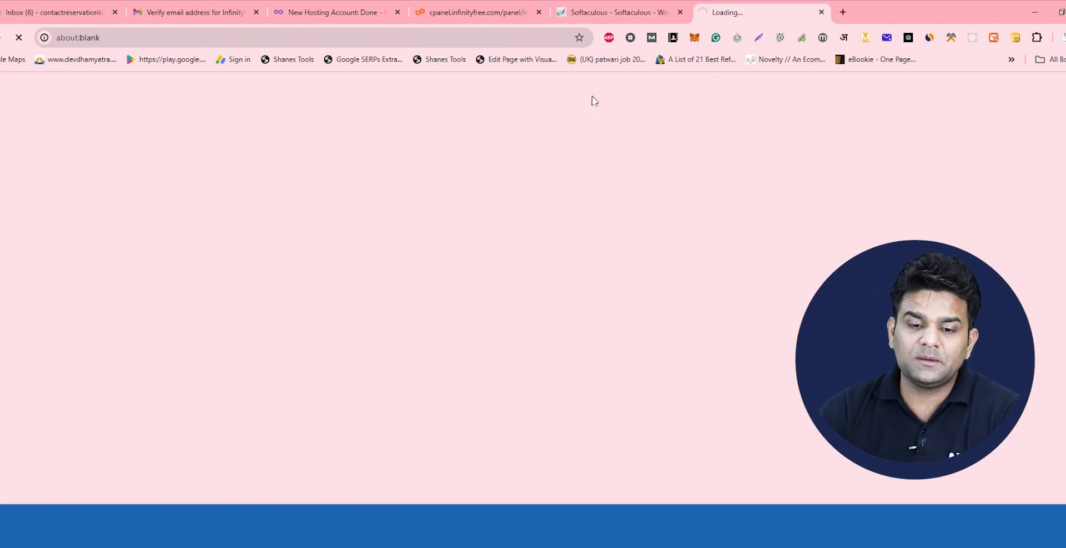
# - Scroll through the live Digital Marketing Tips sample homepage, then return to the Softaculous tab
pyautogui.click(637, 7)
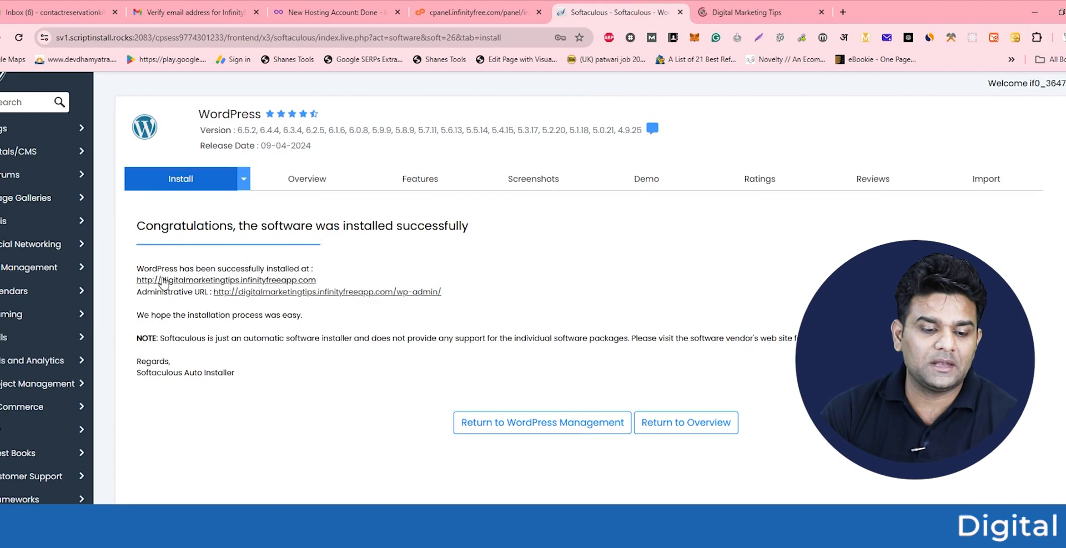
pyautogui.click(760, 6)
pyautogui.scroll(-15, 529, 381)
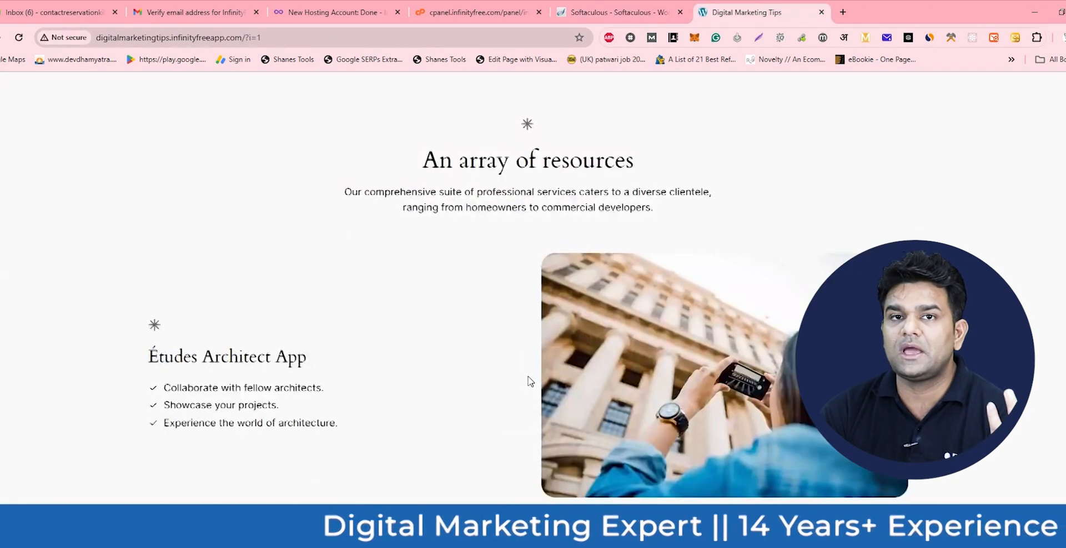
pyautogui.scroll(-15, 528, 378)
pyautogui.scroll(-4, 530, 381)
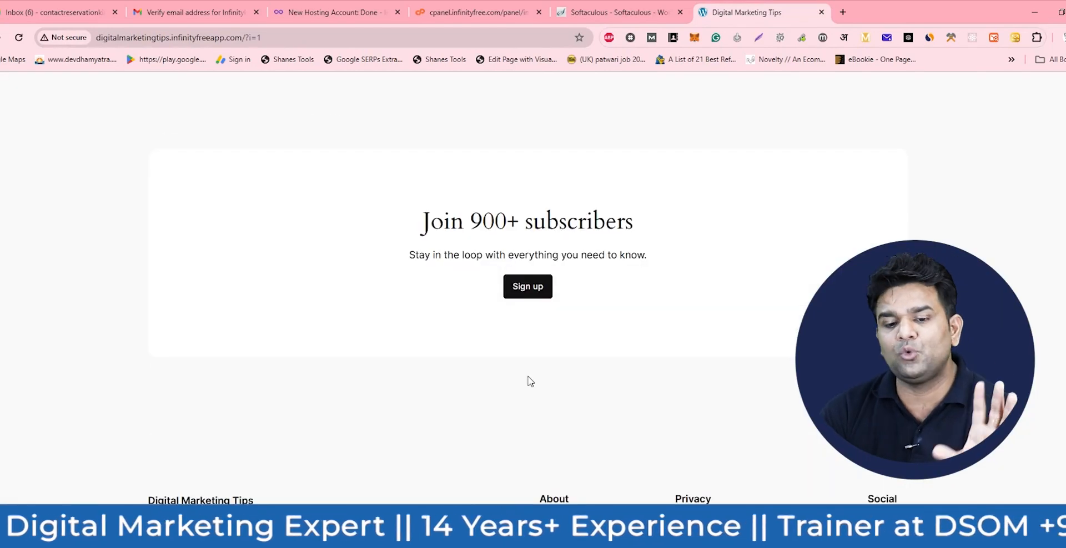
pyautogui.scroll(15, 555, 393)
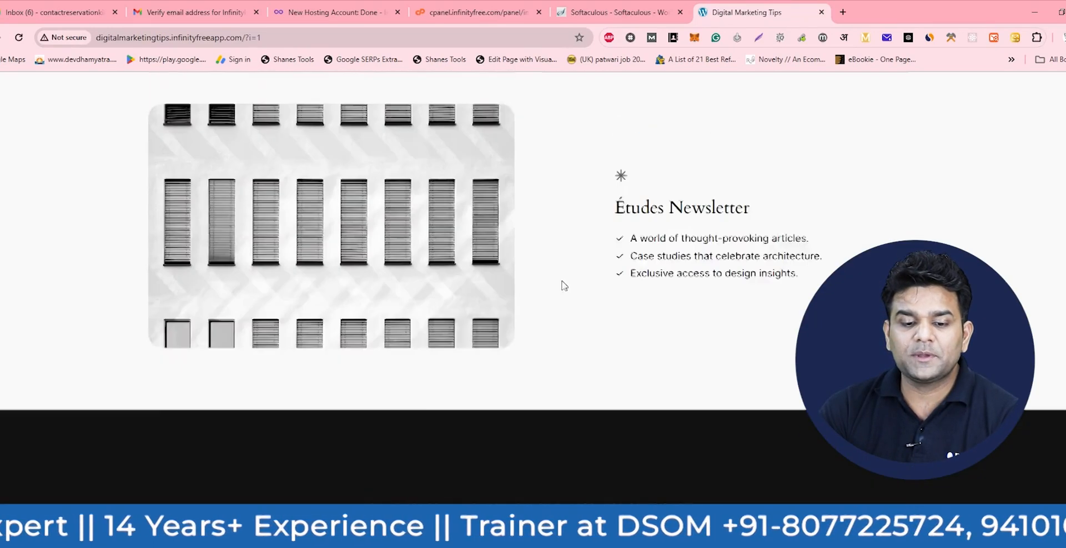
pyautogui.scroll(14, 357, 331)
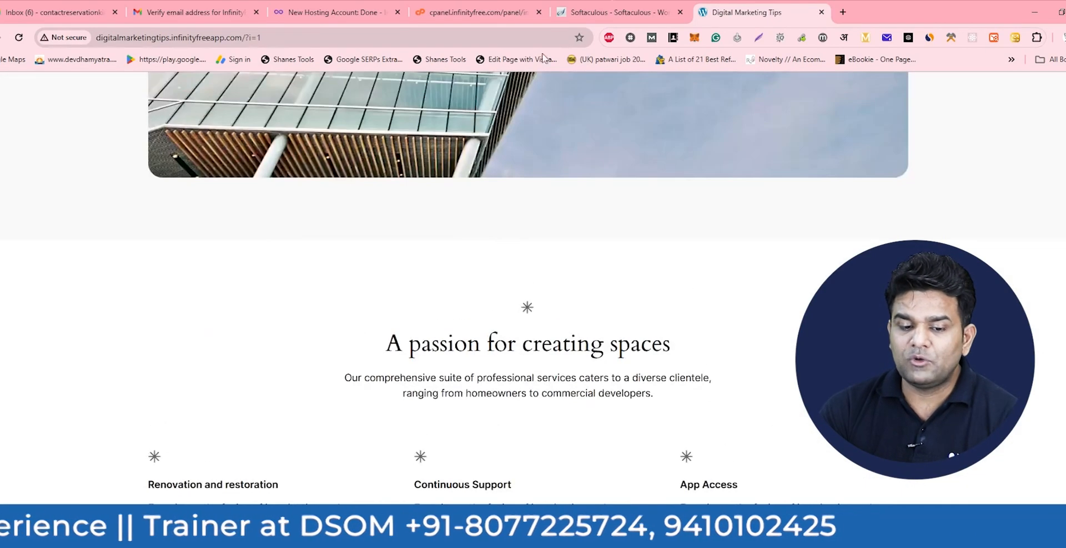
pyautogui.click(643, 6)
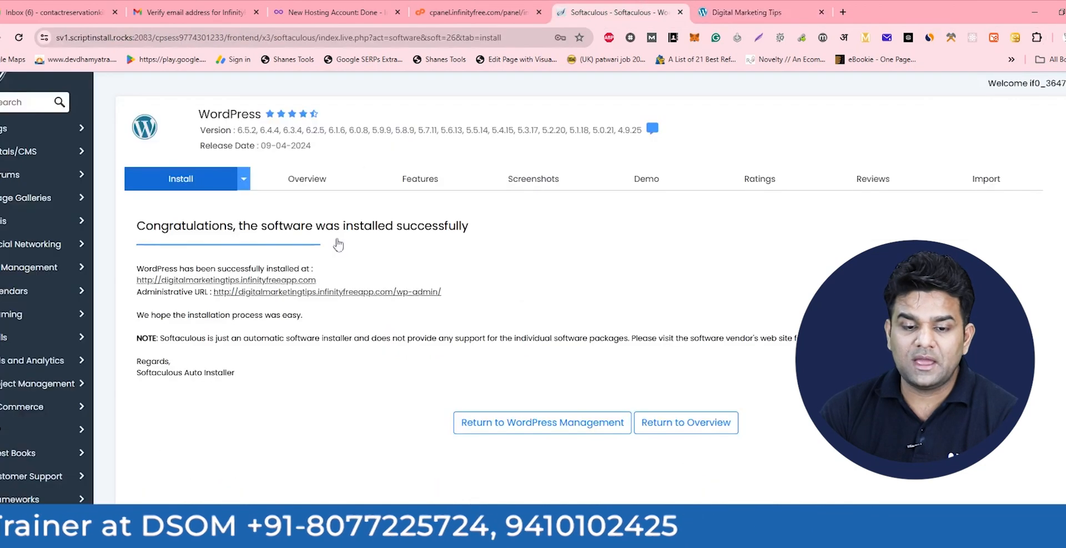
# - Open the /wp-admin Dashboard in a new tab, check it loads, then return to Softaculous
pyautogui.click(329, 292)
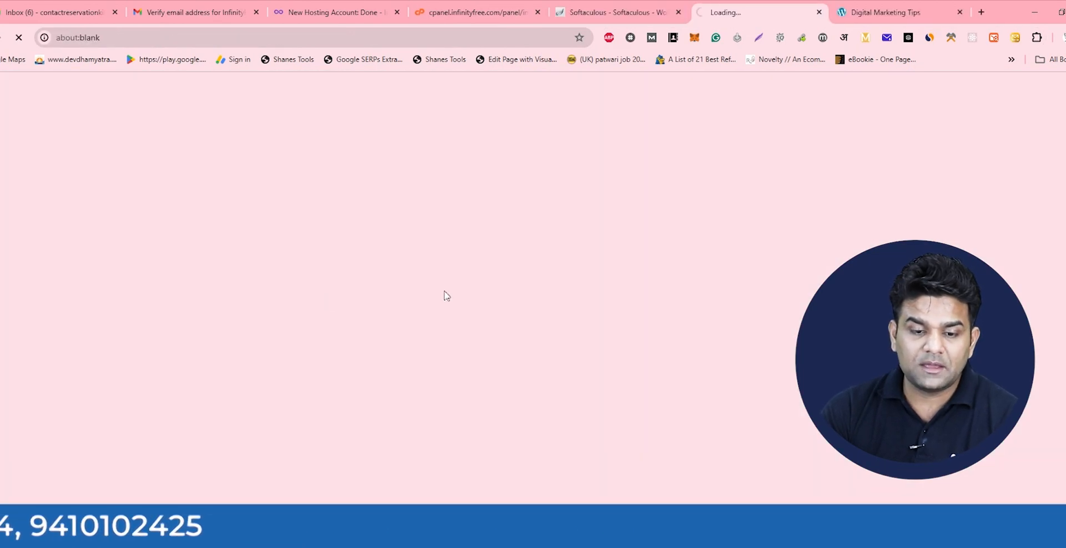
pyautogui.click(629, 5)
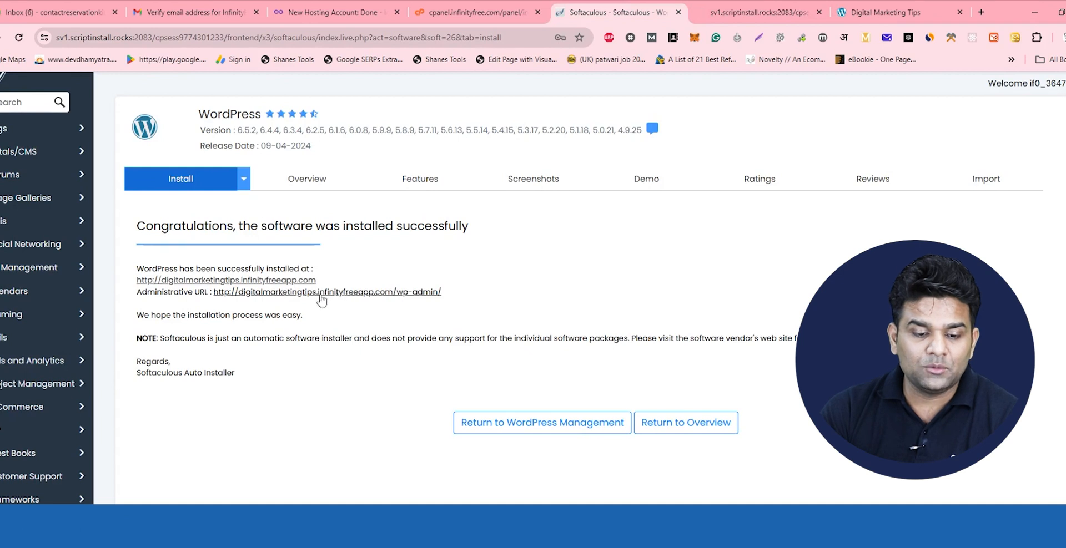
pyautogui.click(769, 7)
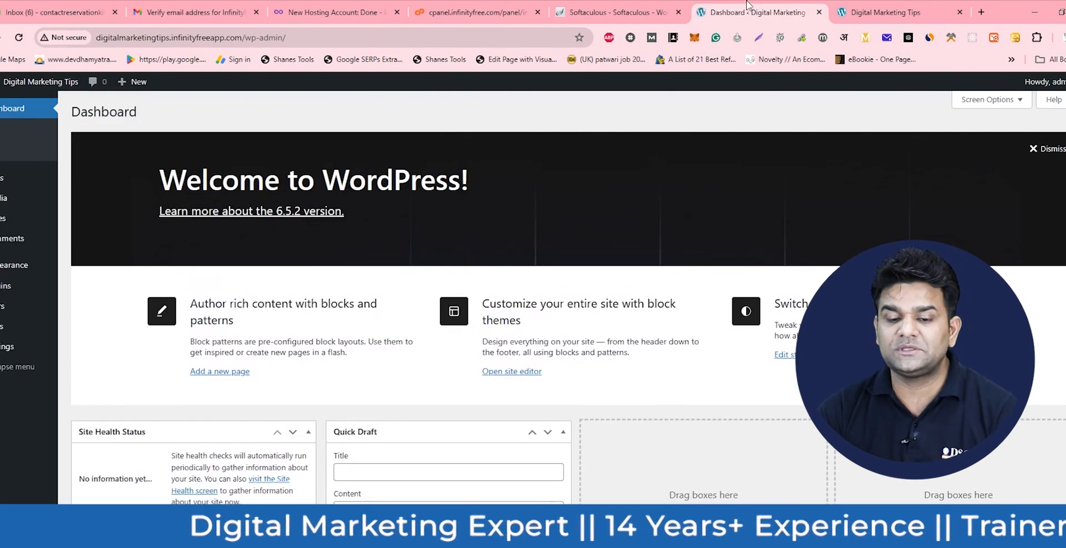
pyautogui.click(687, 8)
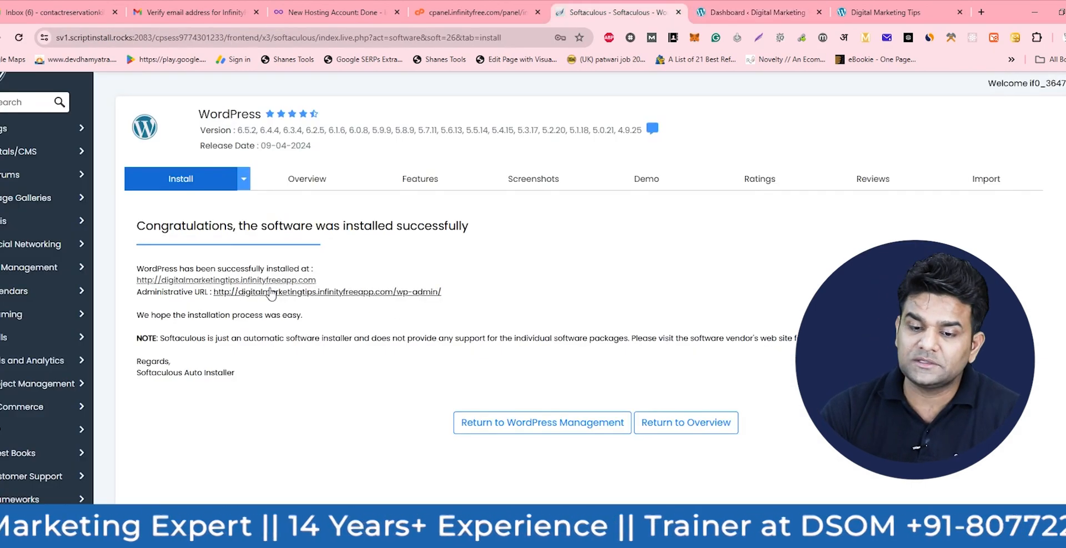
pyautogui.scroll(2, 917, 91)
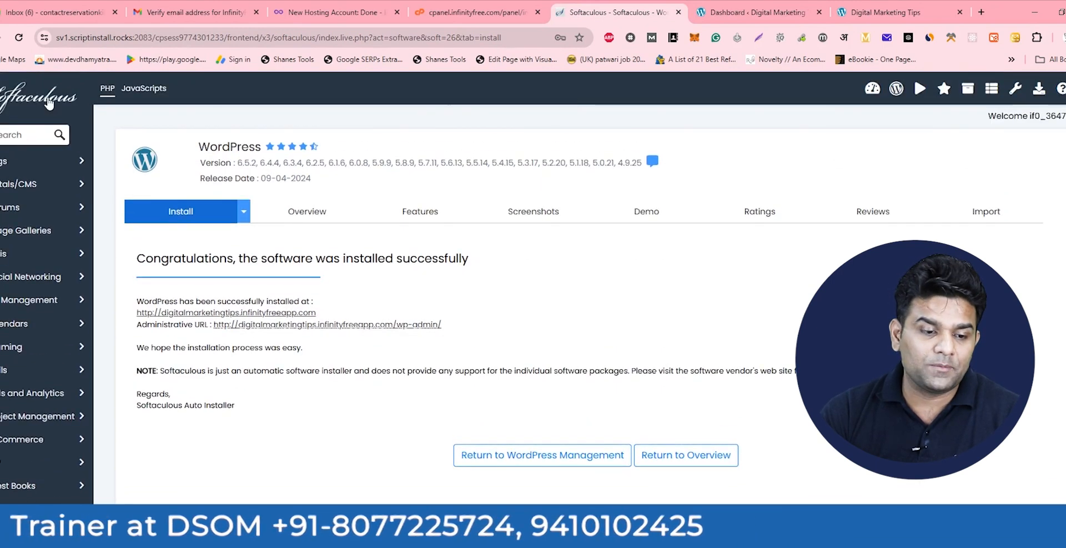
# - Log into the Digital Marketing Tips dashboard from Softaculous's WordPress Manager, closing the extra tab
pyautogui.click(872, 89)
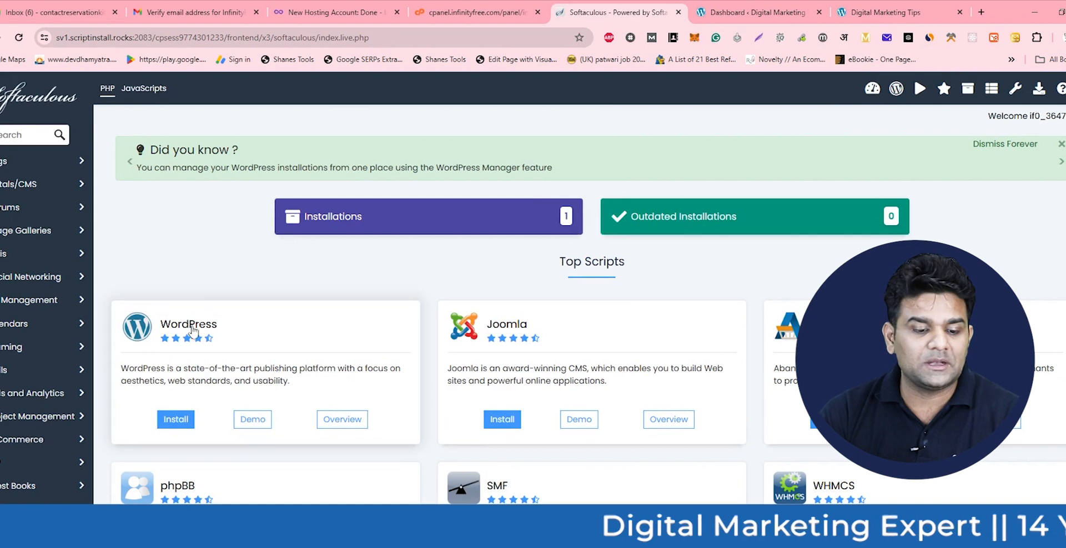
pyautogui.click(350, 426)
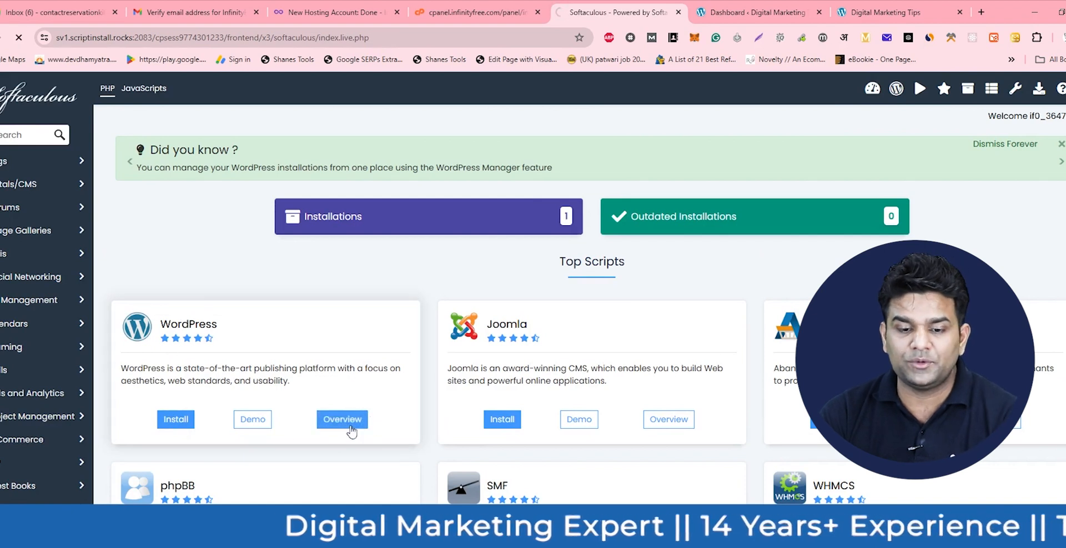
pyautogui.scroll(-5, 1033, 482)
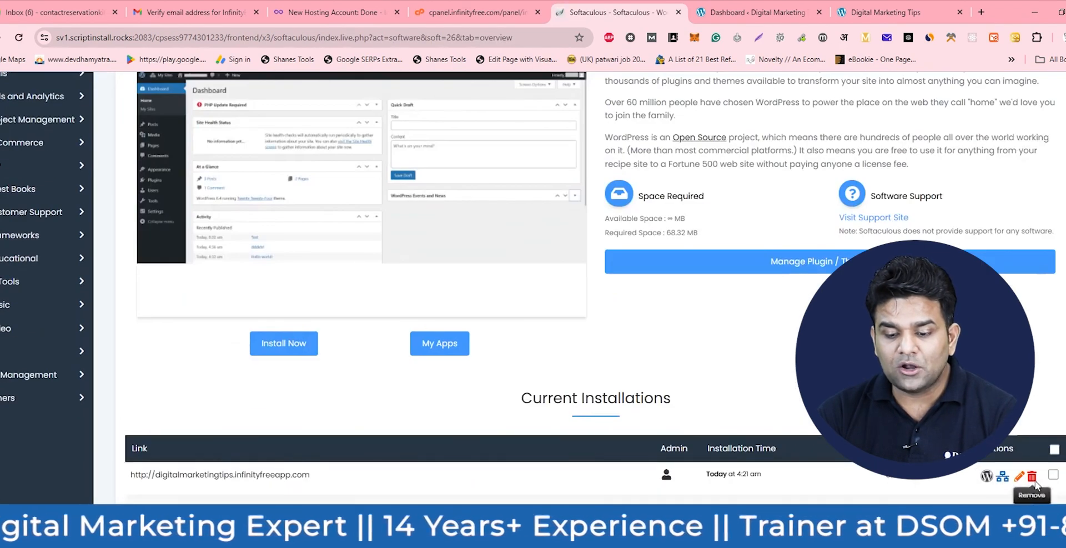
pyautogui.click(988, 478)
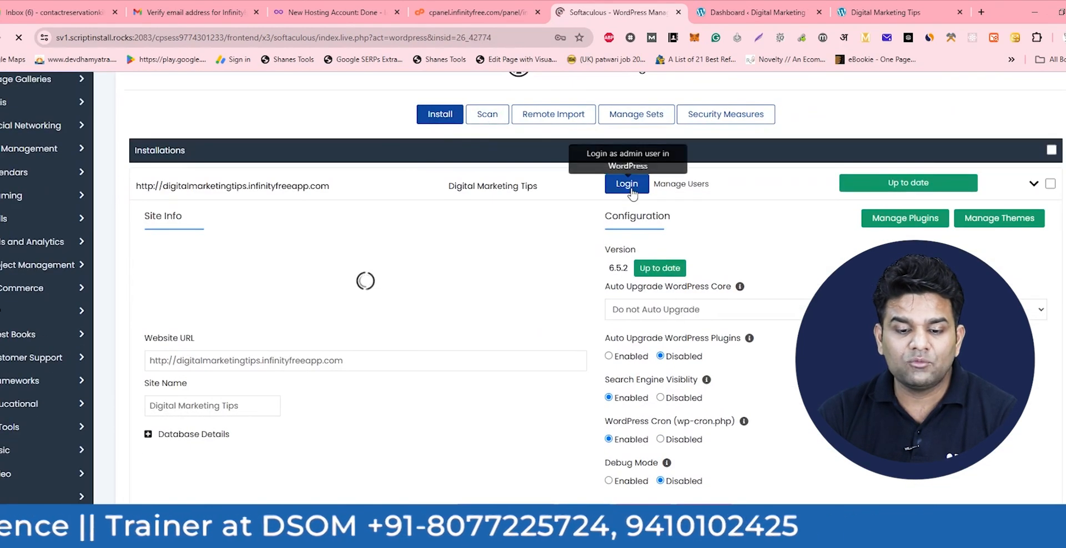
pyautogui.click(626, 183)
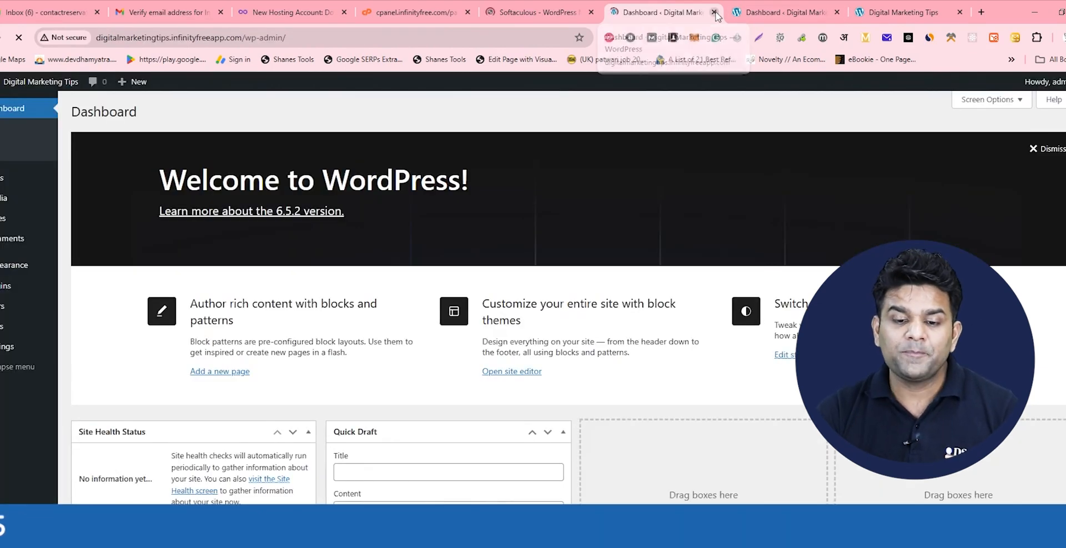
pyautogui.click(715, 13)
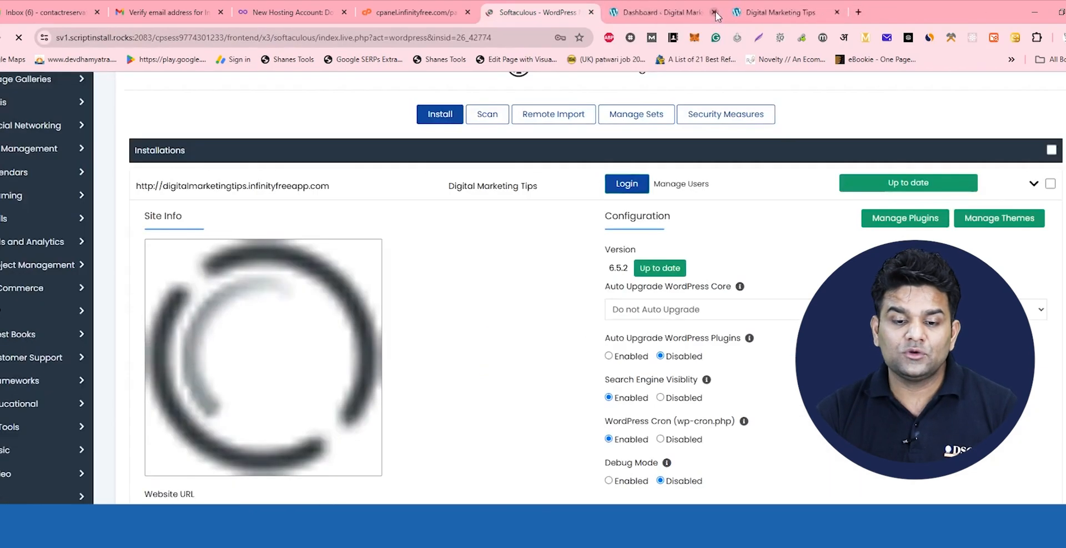
pyautogui.click(676, 14)
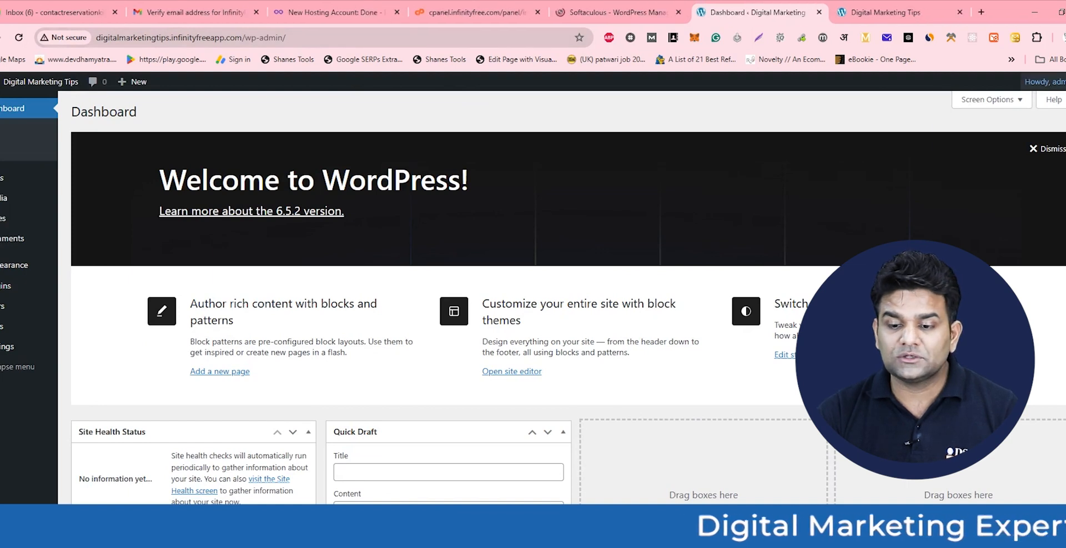
# - Log out of WordPress admin and load the site's home page using the address saved in Notepad
pyautogui.moveTo(1045, 82)
pyautogui.click(1006, 137)
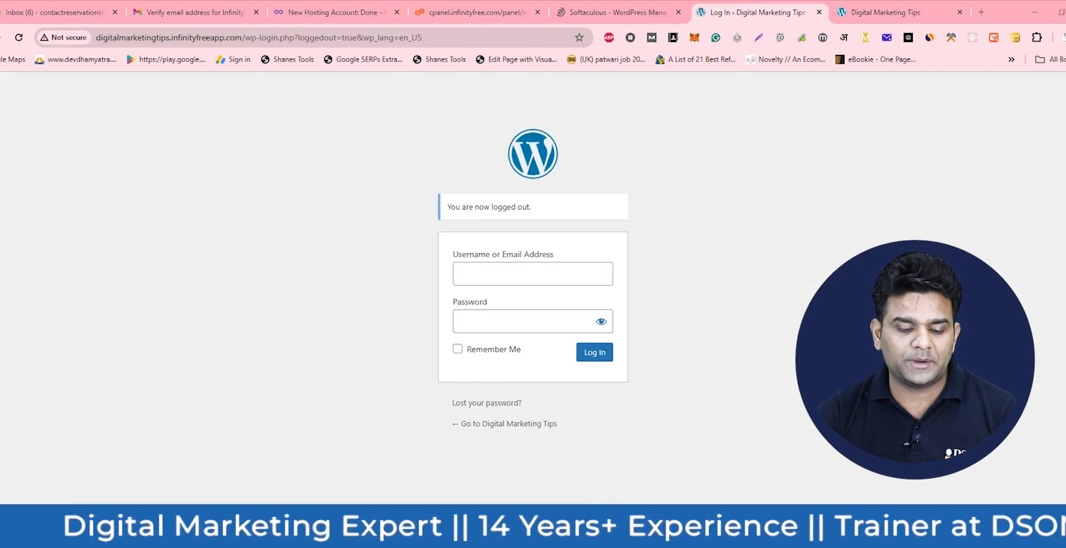
pyautogui.hotkey('alt', 'Tab')
pyautogui.moveTo(482, 157); pyautogui.dragTo(44, 157)
pyautogui.hotkey('ctrl', 'c')
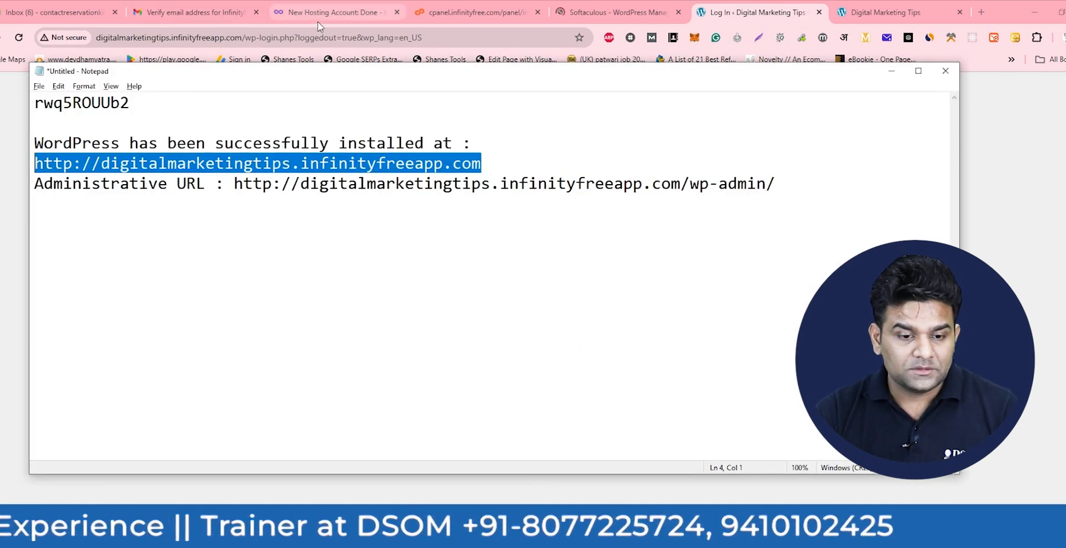
pyautogui.click(317, 37)
pyautogui.hotkey('ctrl', 'v')
pyautogui.click(423, 62)
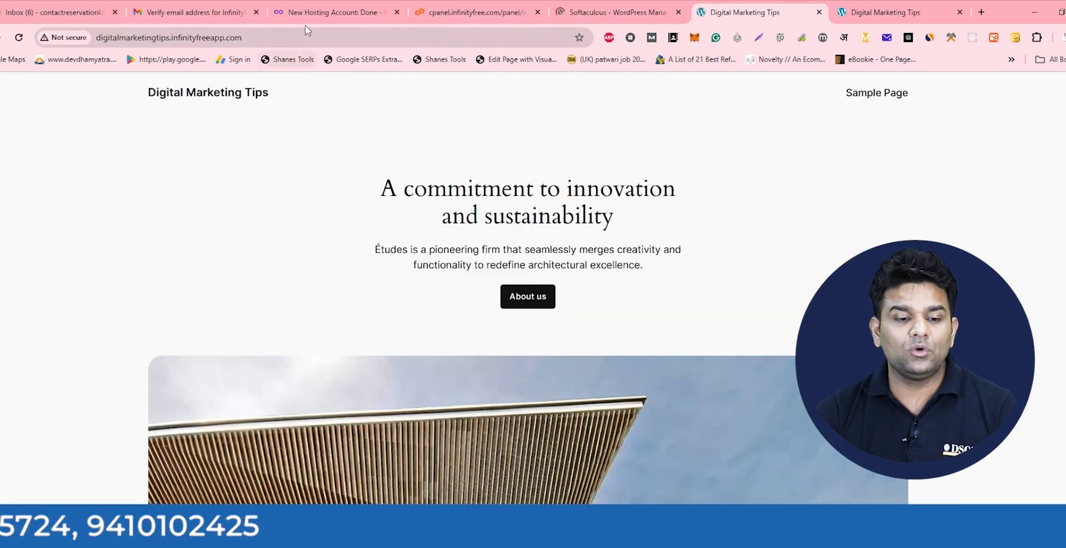
# - Open the site's /wp-admin login page and enter 'admin' as the username
pyautogui.click(311, 35)
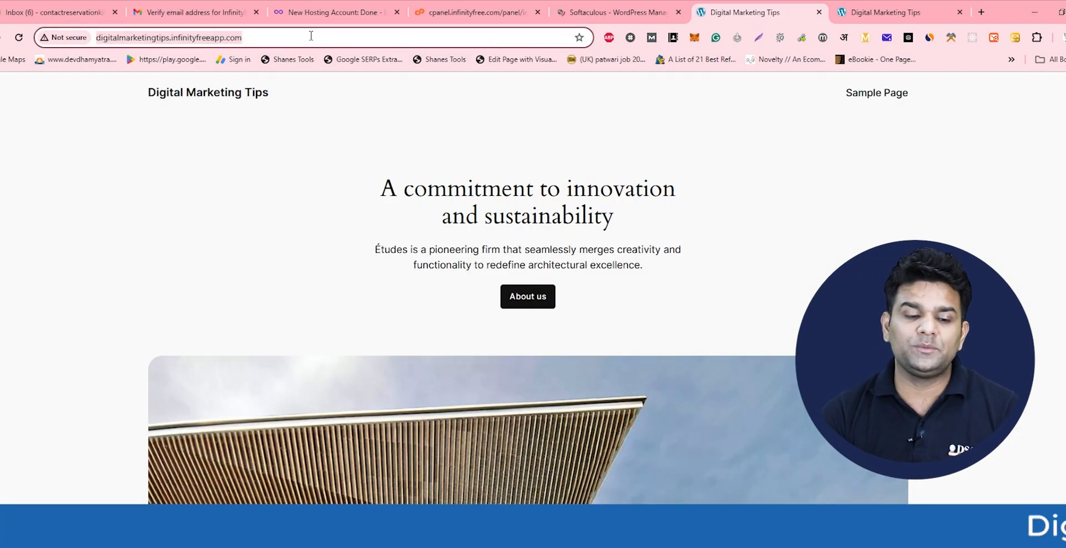
pyautogui.press('End')
pyautogui.write('/wp-a')
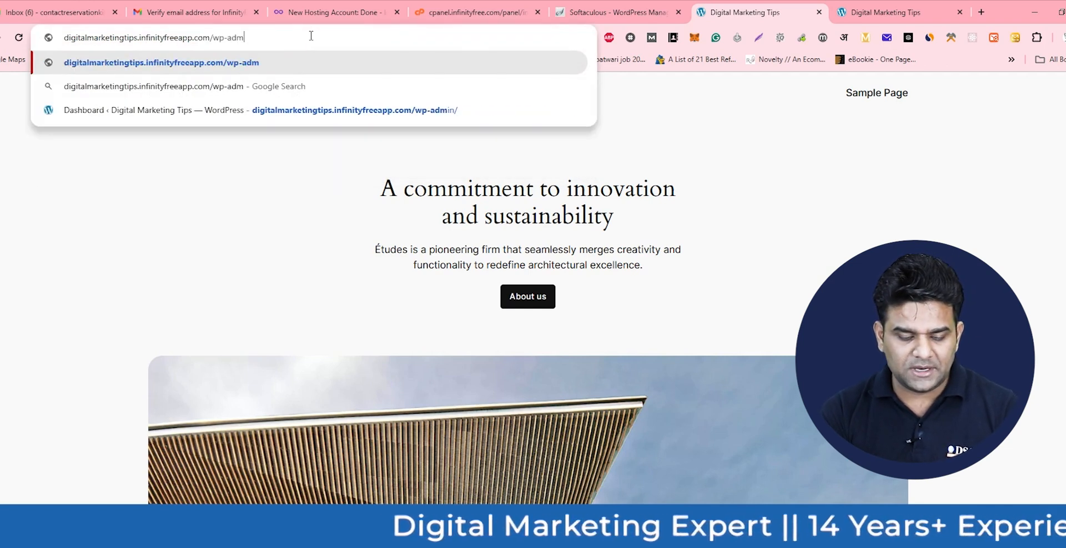
pyautogui.press('Return')
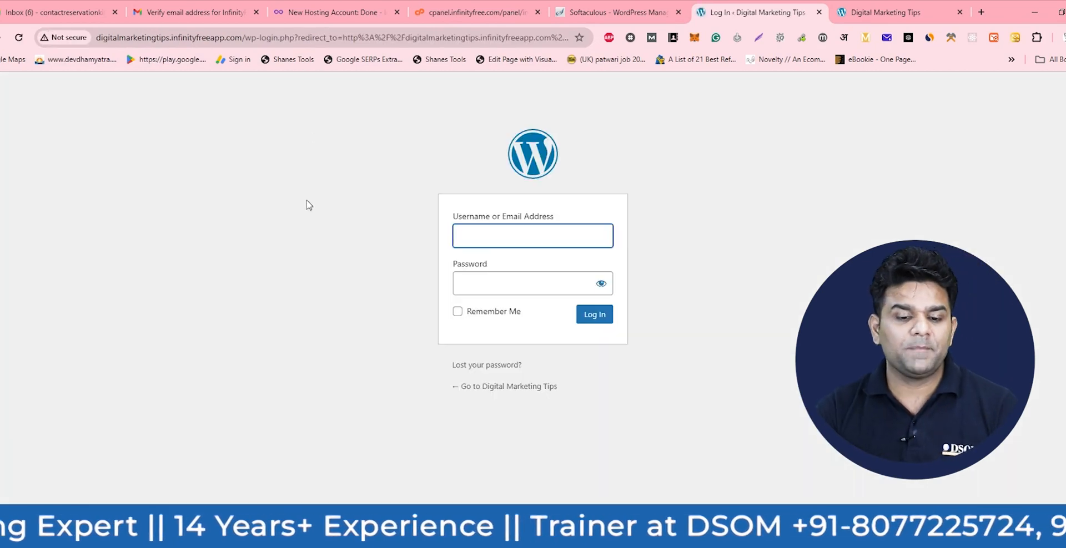
pyautogui.write('ad')
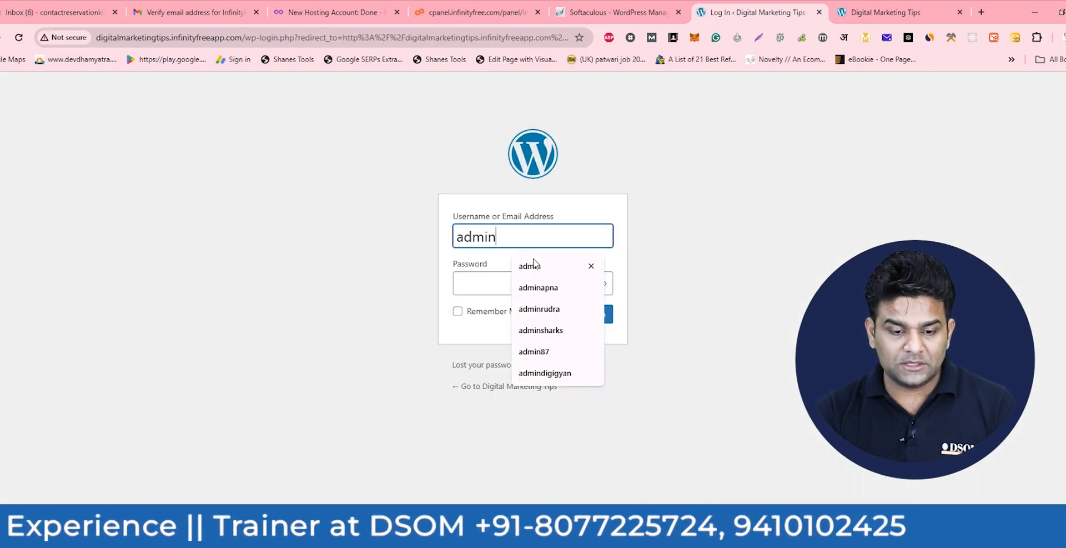
pyautogui.write('min')
pyautogui.press('Tab')
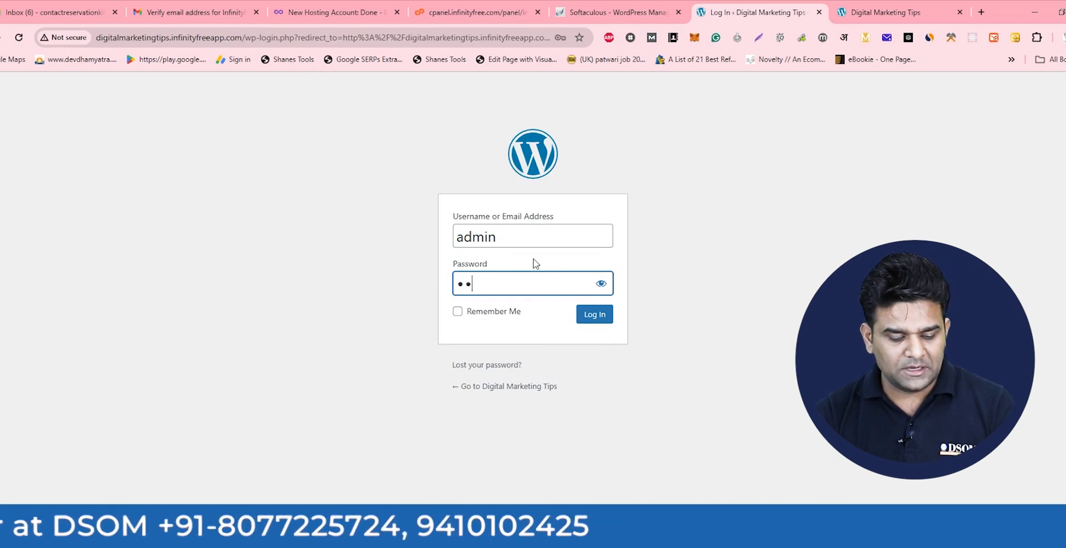